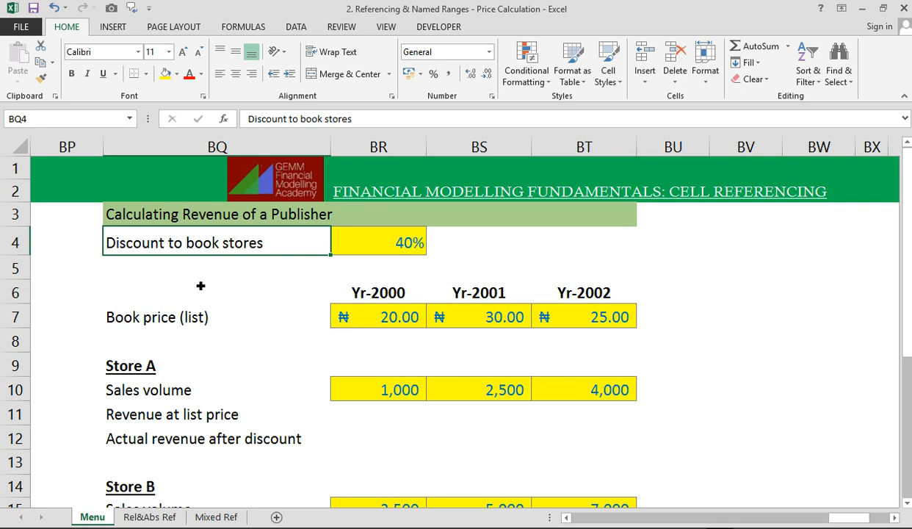
Step: Review the book store discount, the Yr-2000 book price and Store A's Yr-2000 sales volume input cells
click(168, 217)
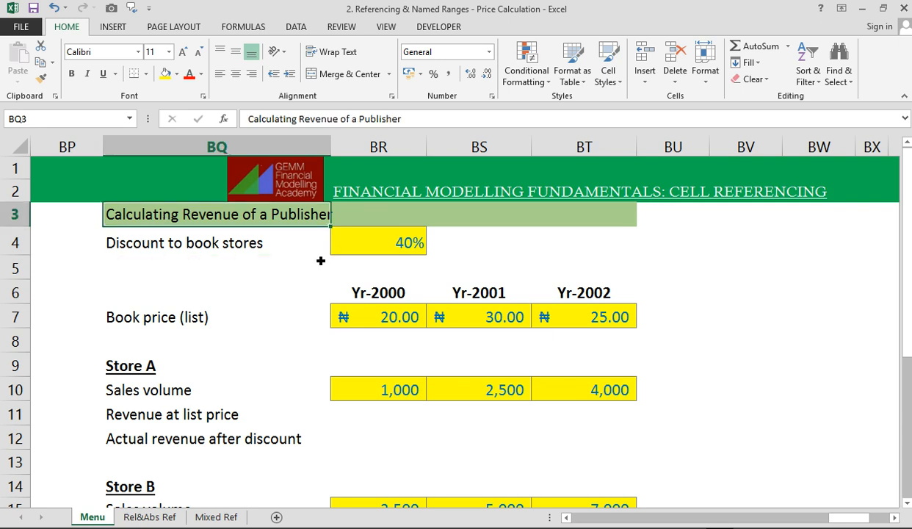
click(362, 246)
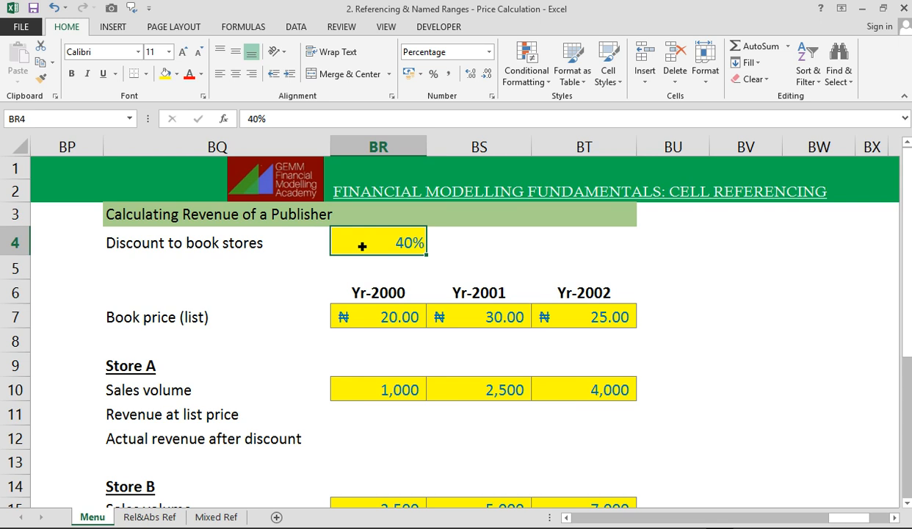
click(362, 318)
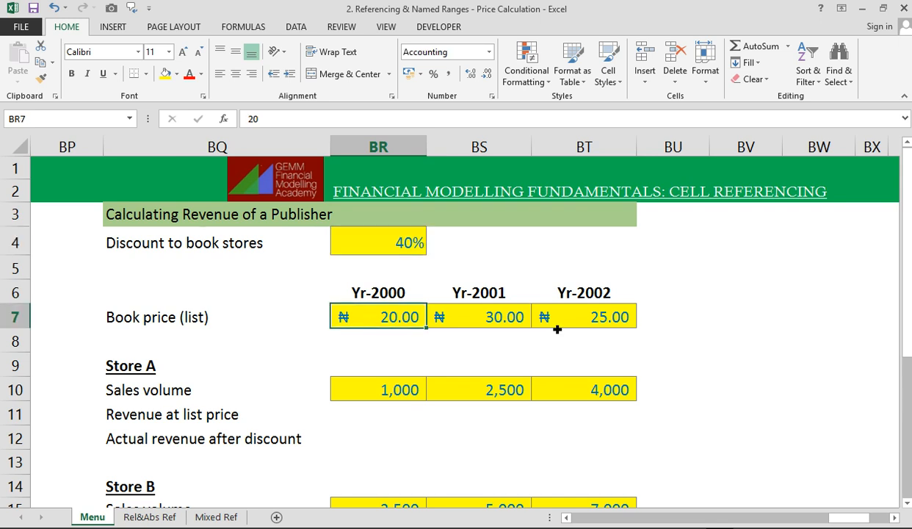
click(396, 393)
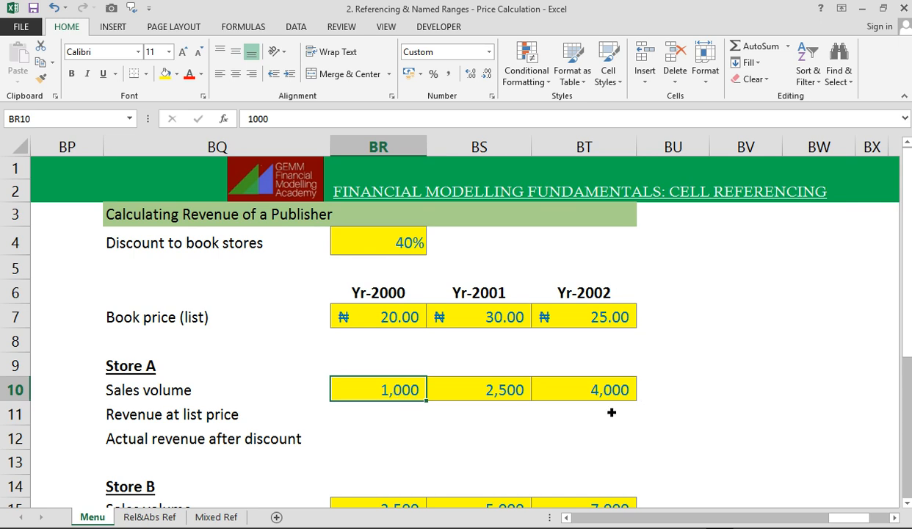
Step: Calculate Store A's Yr-2000 revenue at list price in BR11 with the formula =BR7*BR10
click(375, 413)
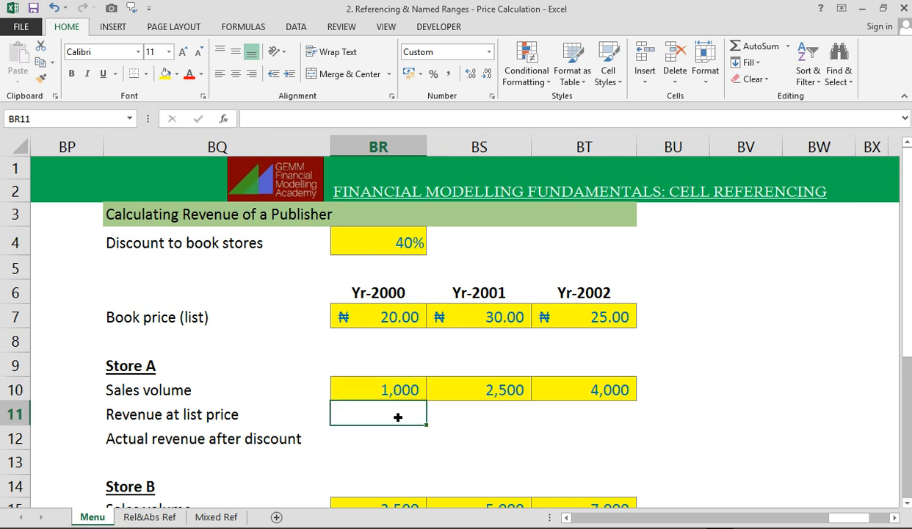
text(=)
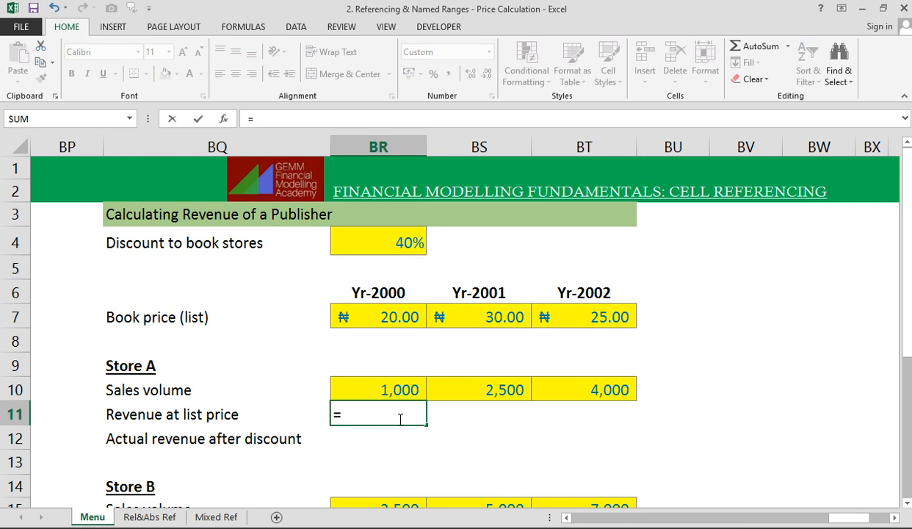
key(Up)
key(Up)
key(Up)
key(Up)
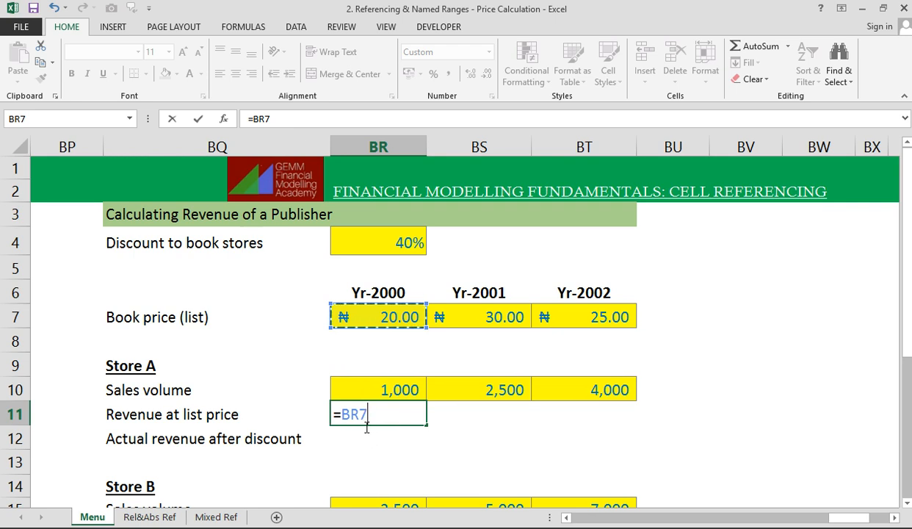
text(*)
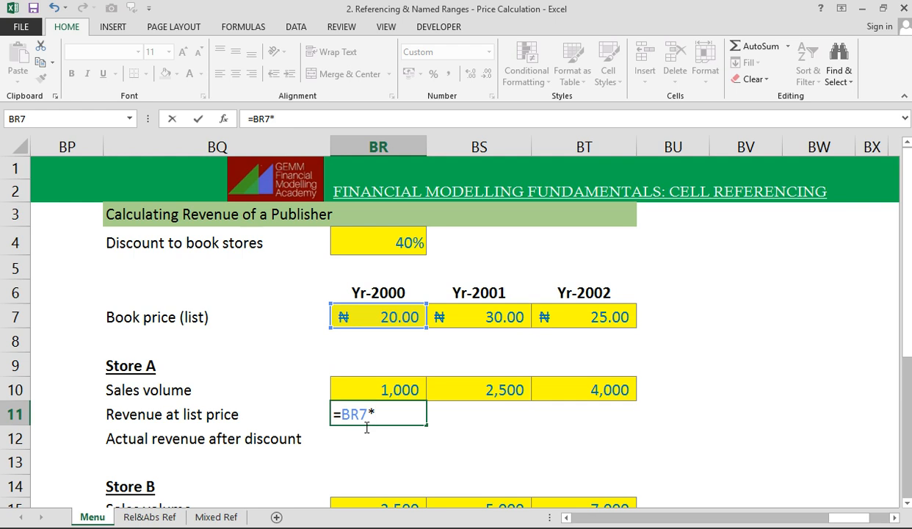
click(364, 389)
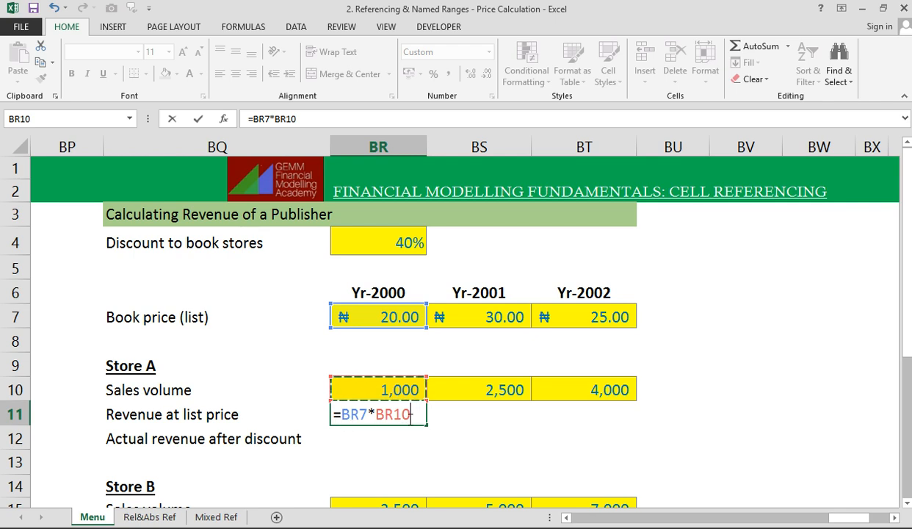
key(ctrl+Return)
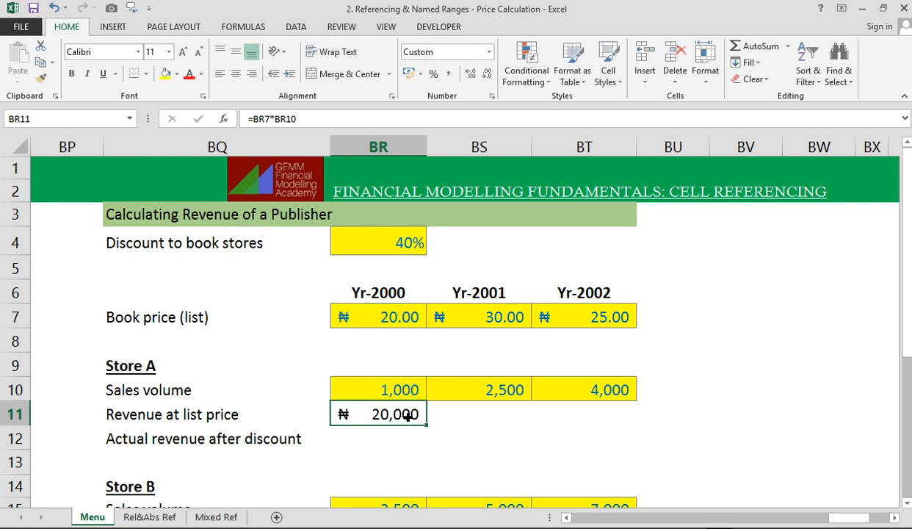
Step: Fill Store A's revenue at list price formula from BR11 across to Yr-2001 and Yr-2002 (BS11:BT11)
key(shift+Right)
key(shift+Right)
key(shift+Right)
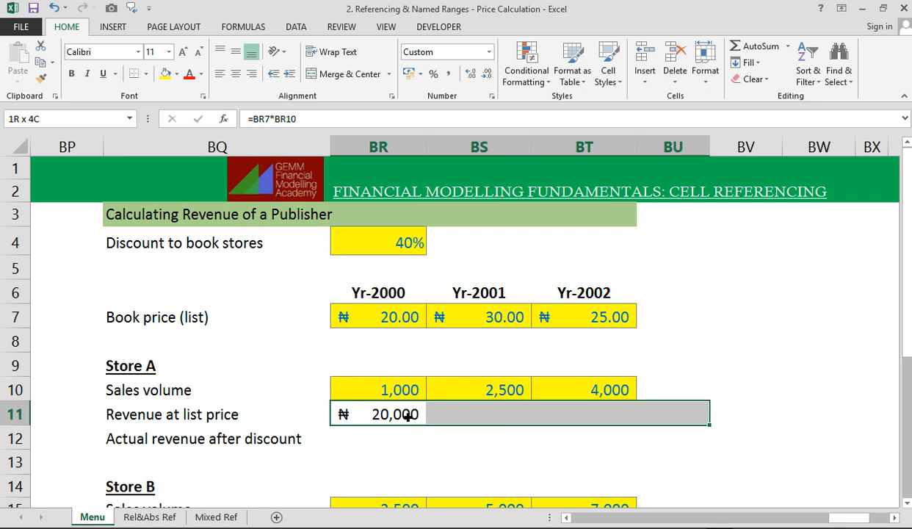
key(shift+Left)
key(ctrl+r)
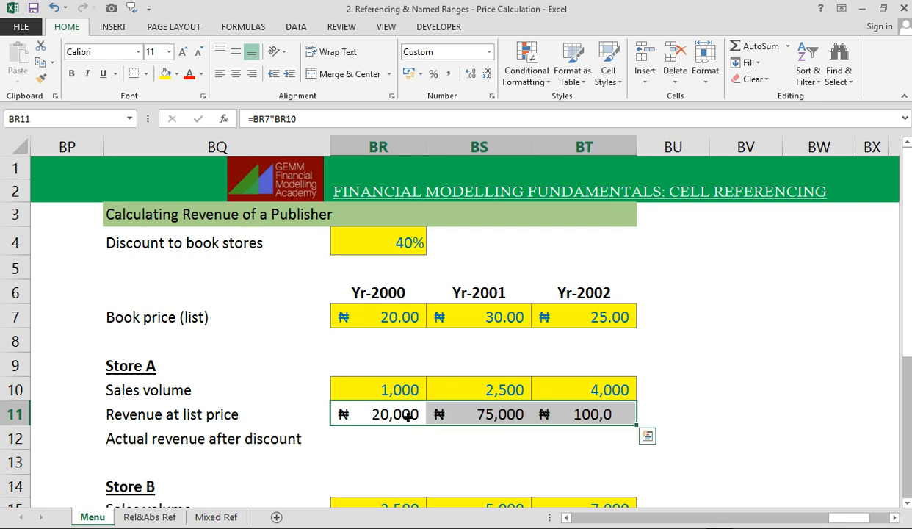
Step: Inspect the cell references in Store A's revenue at list price formulas for all three years
key(Right)
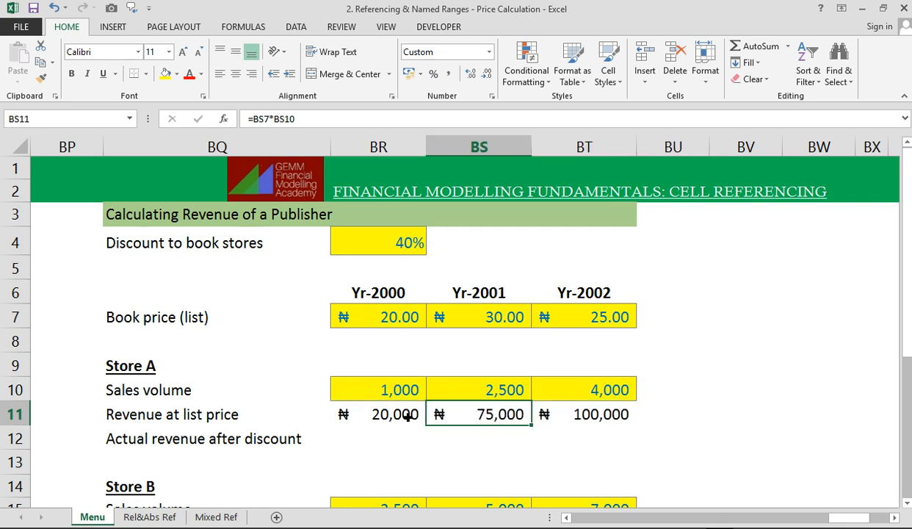
key(F2)
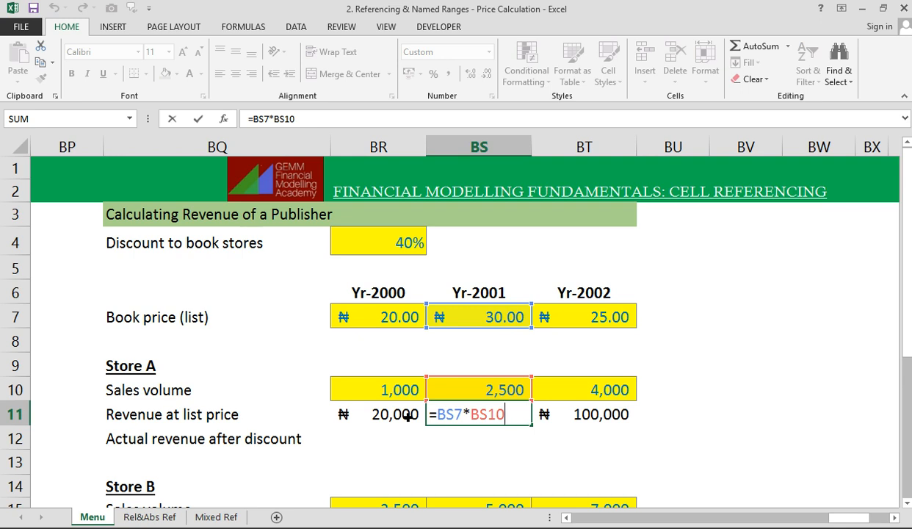
key(Escape)
key(Left)
key(F2)
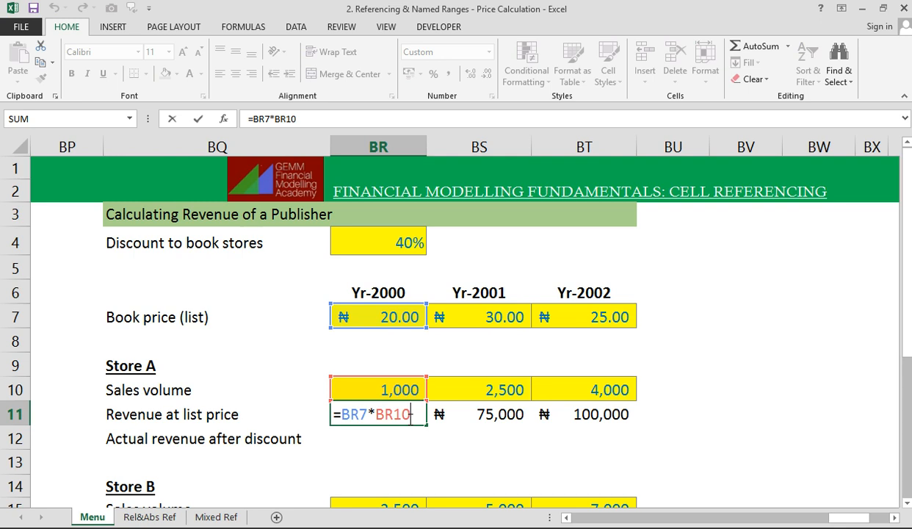
key(Tab)
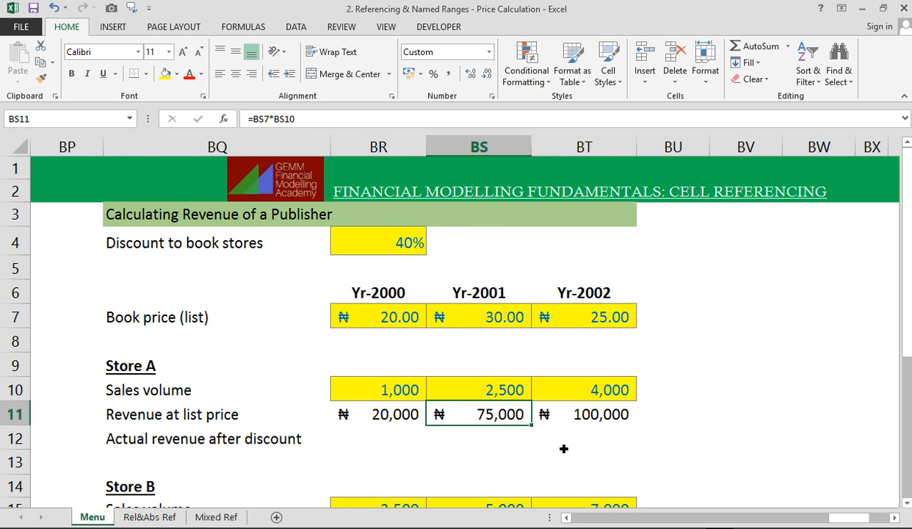
double_click(588, 416)
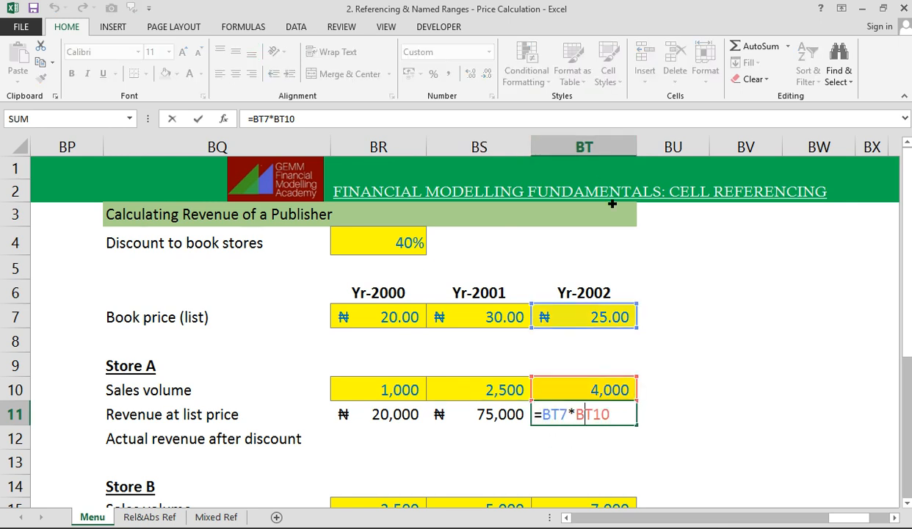
key(ctrl+Return)
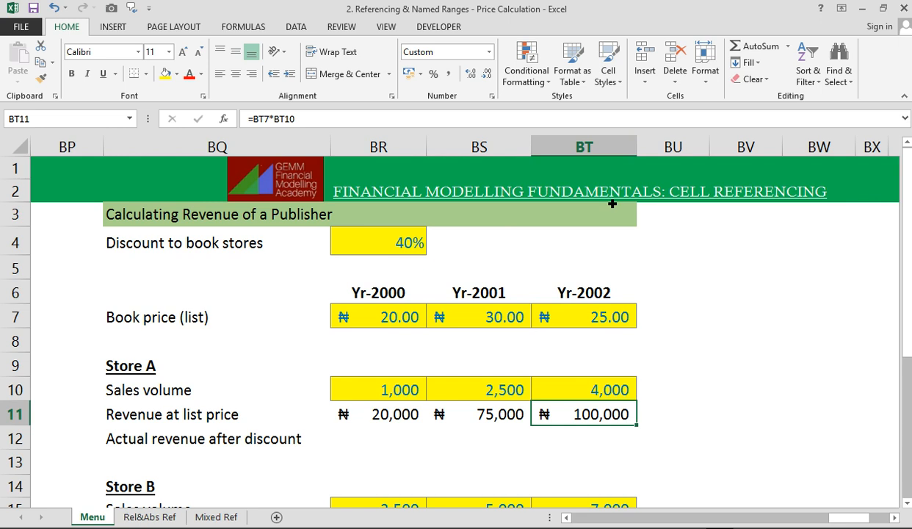
Step: Calculate Store A's Yr-2000 actual revenue after discount in BR12 as =(1-$BR$4)*BR7*BR10, with an absolute reference to the discount
click(384, 440)
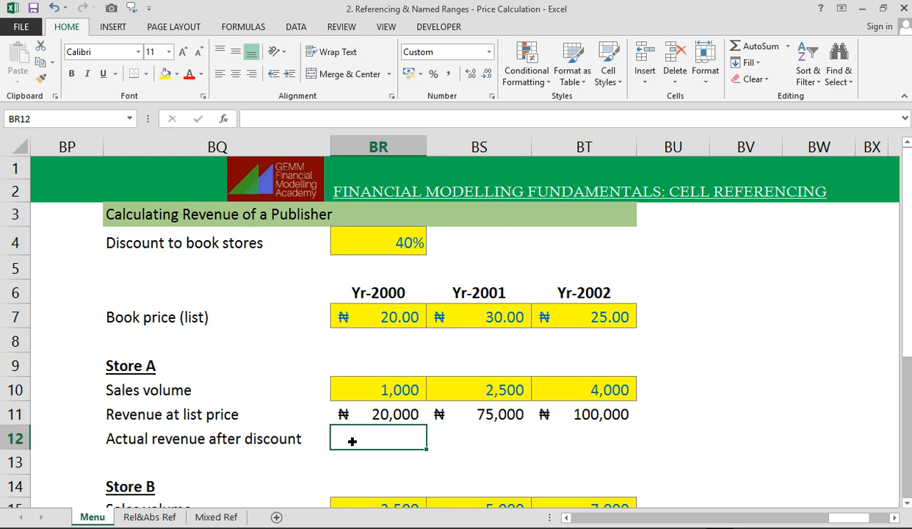
text(=)
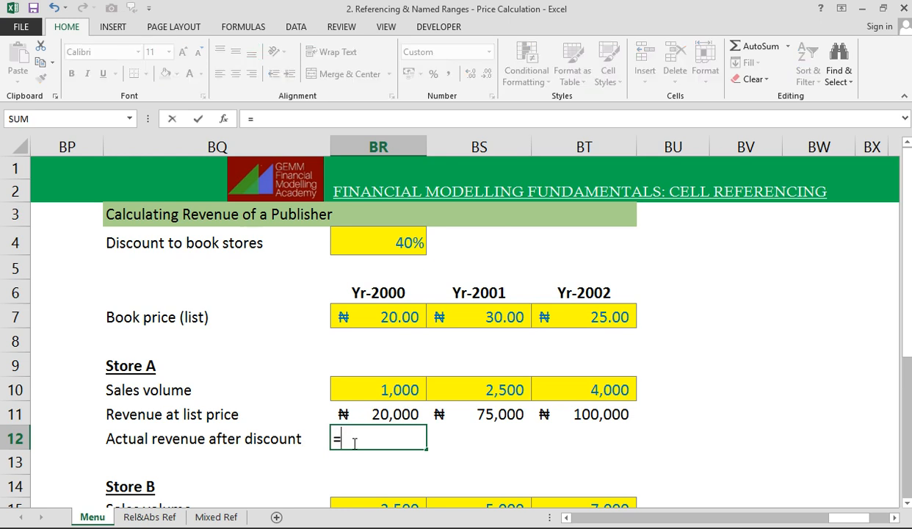
text(1)
key(BackSpace)
text((1-)
key(Up)
key(Up)
key(Up)
key(Up)
key(Up)
key(Up)
key(Up)
key(Up)
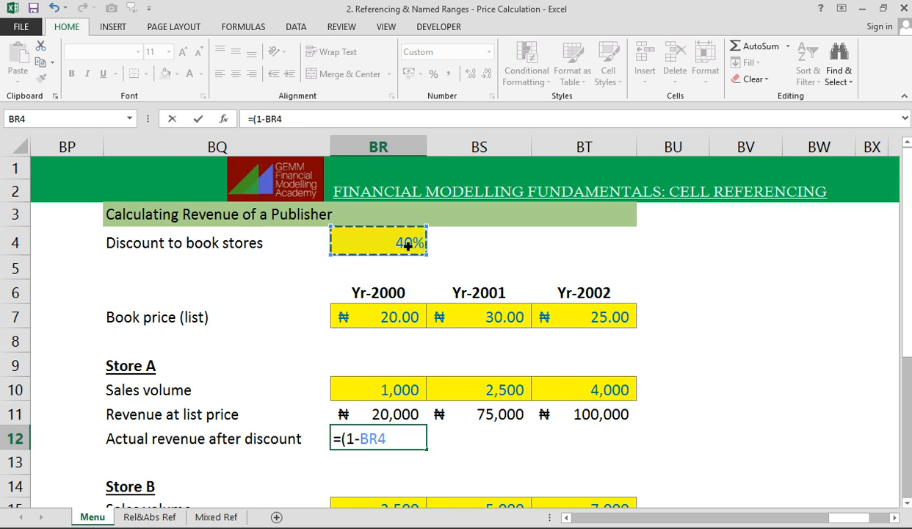
key(F4)
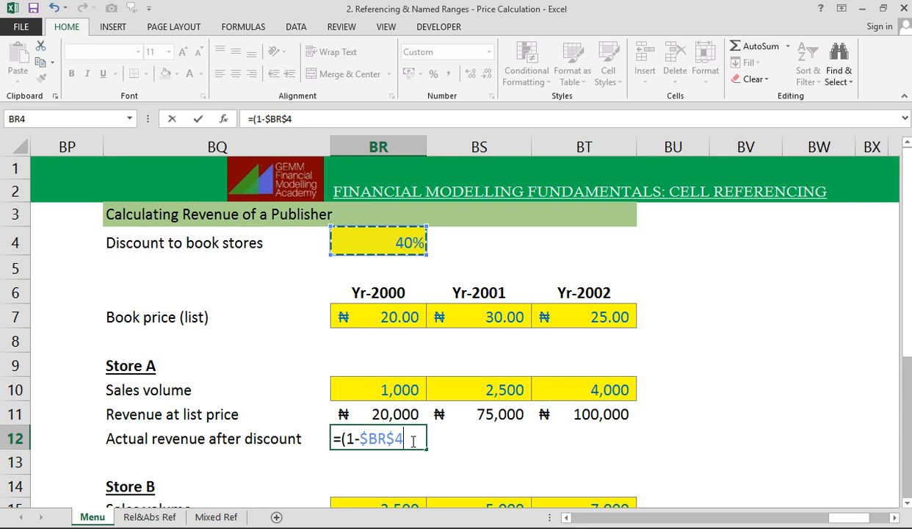
text()*)
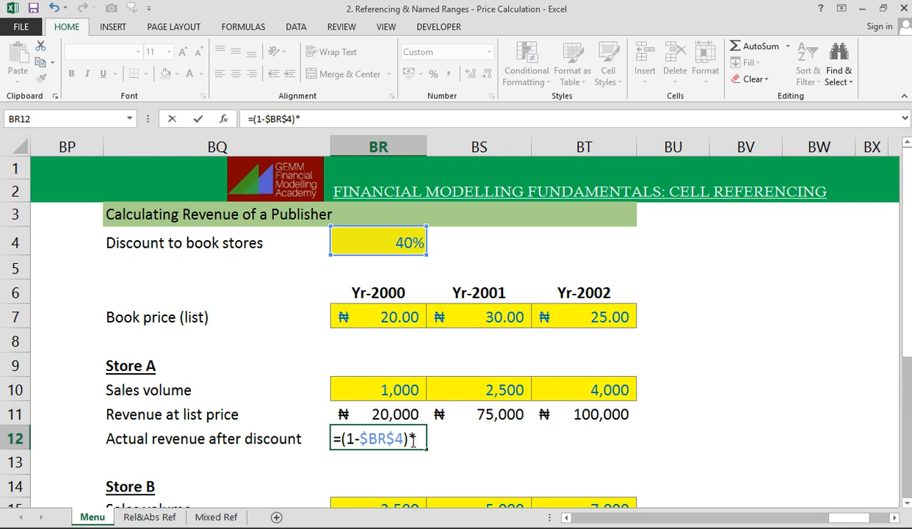
click(407, 321)
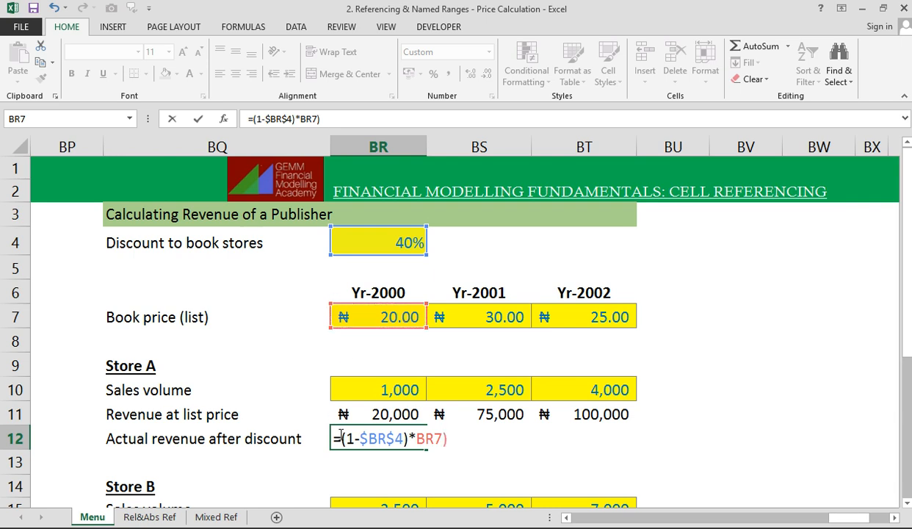
key(BackSpace)
text(*)
click(404, 392)
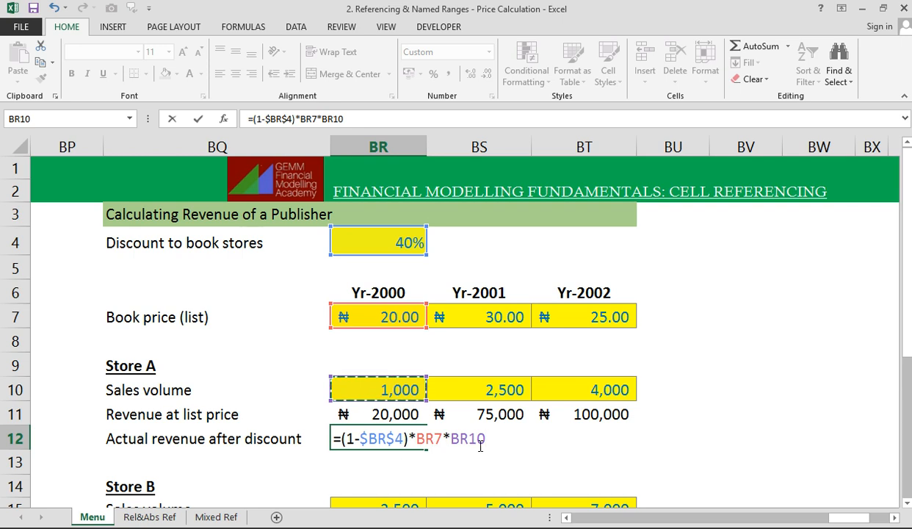
key(ctrl+Return)
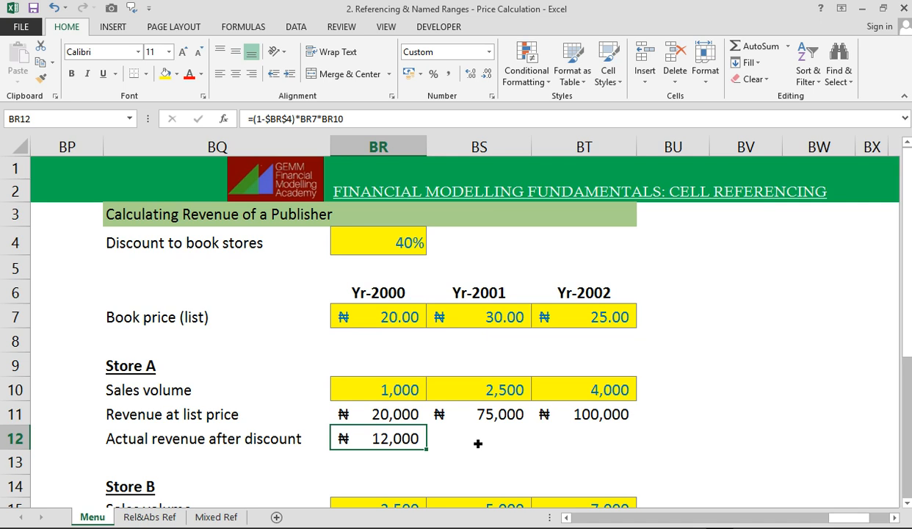
Step: Fill Store A's actual revenue after discount formula from BR12 across to Yr-2001 and Yr-2002 (BS12:BT12)
key(shift+Right)
key(shift+Right)
key(ctrl+r)
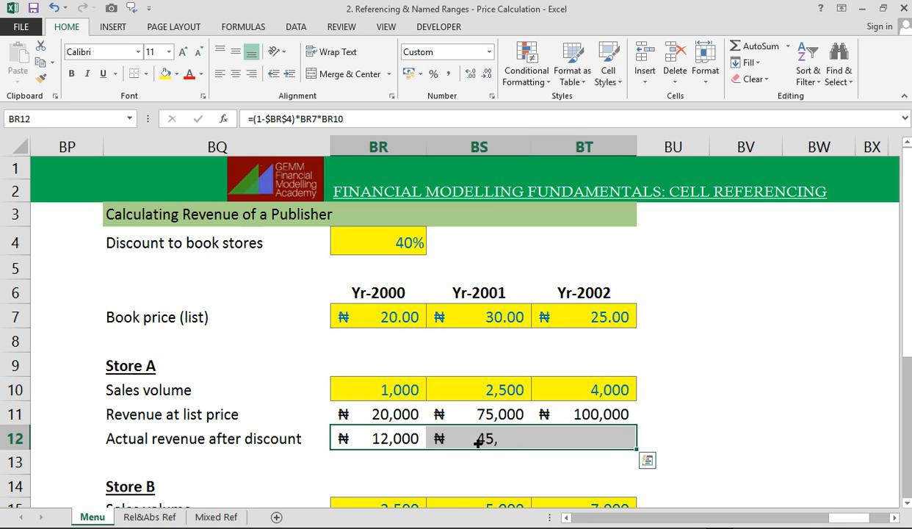
Step: Compare the absolute and relative references in Store A's actual revenue after discount formulas for Yr-2000 and Yr-2001
click(477, 439)
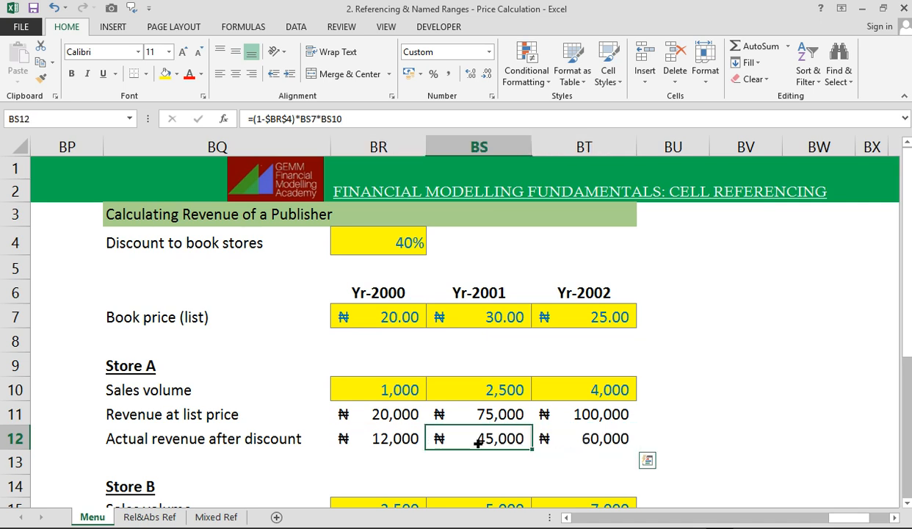
double_click(480, 440)
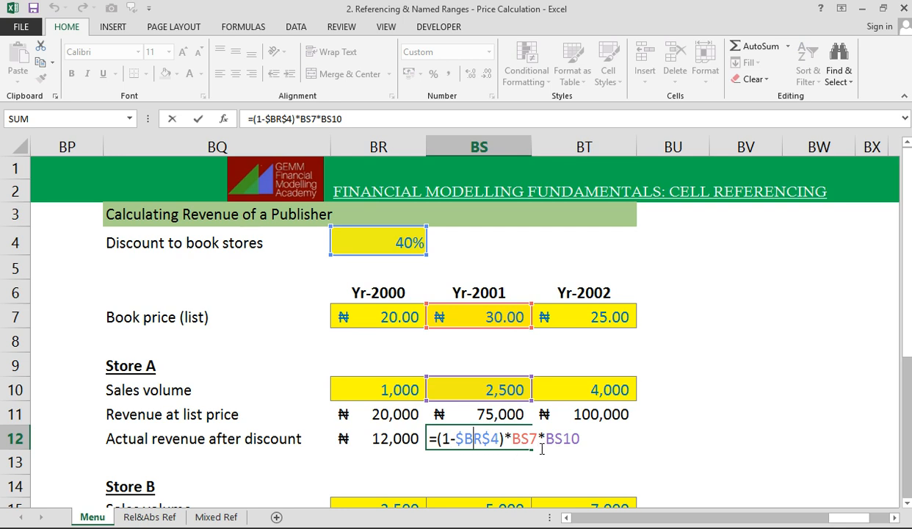
key(ctrl+Return)
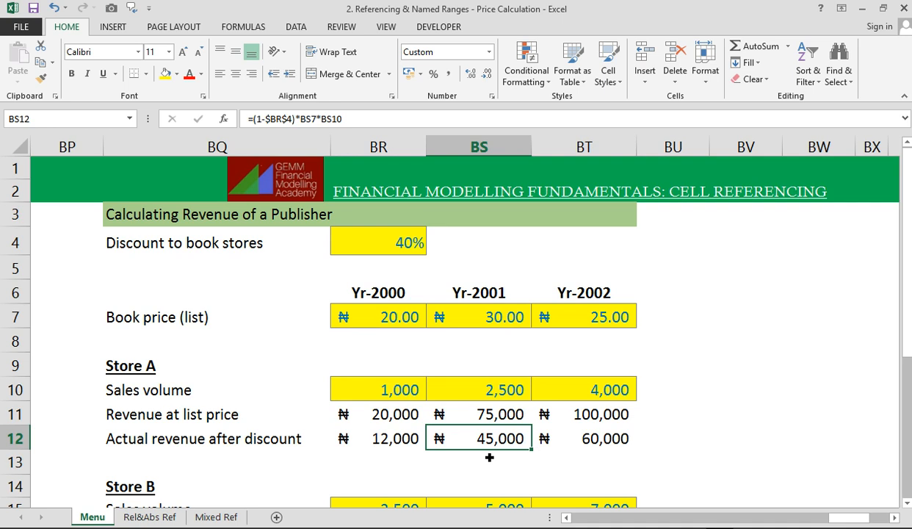
click(394, 442)
double_click(394, 443)
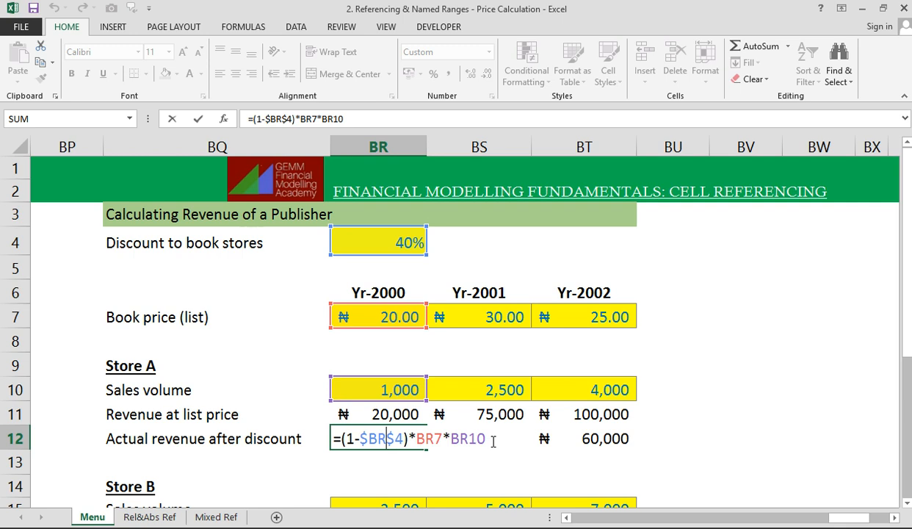
key(ctrl+Return)
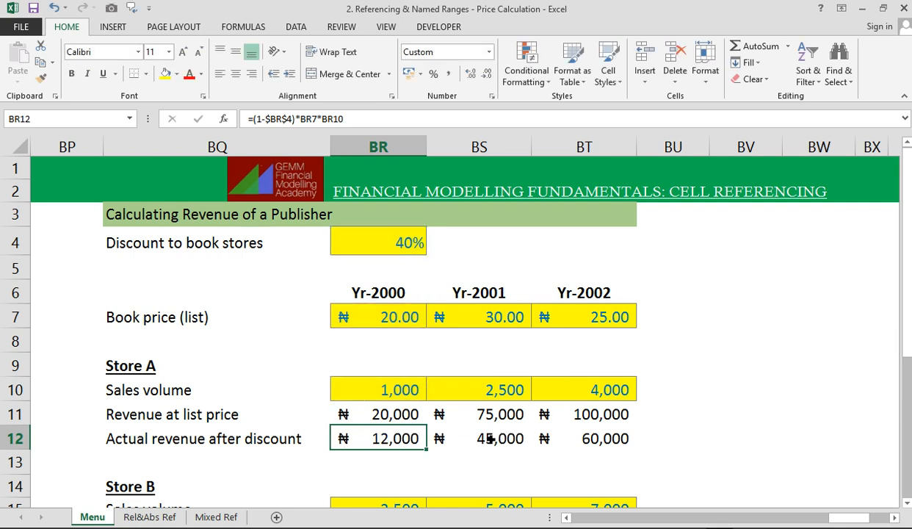
click(488, 439)
key(F2)
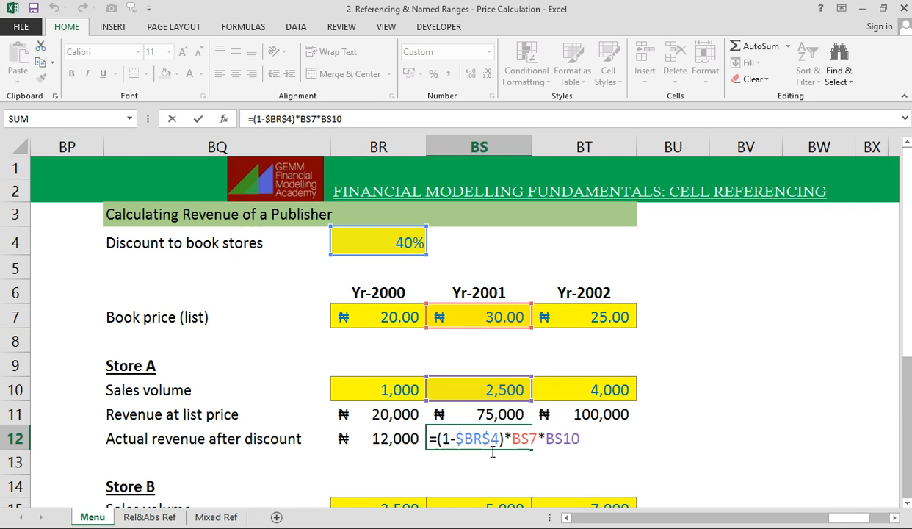
key(ctrl+Return)
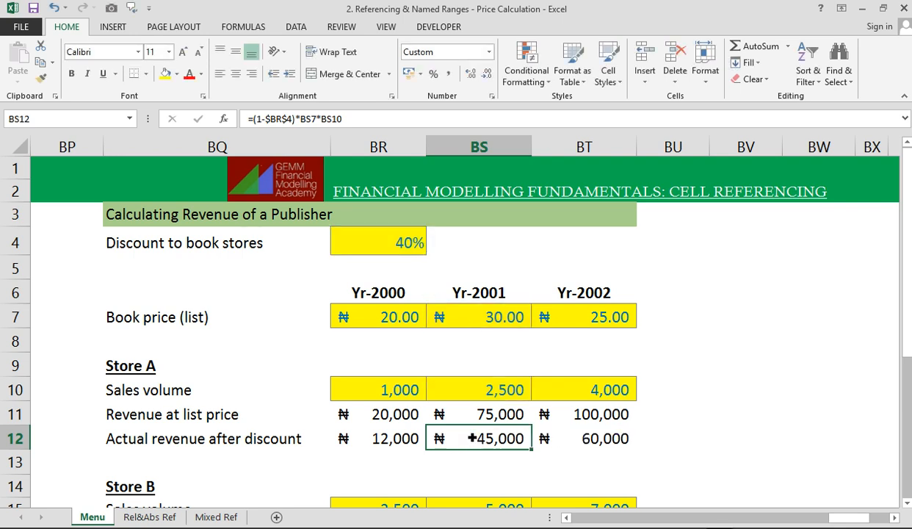
Step: Calculate Store B's Yr-2000 revenue at list price in BR16 as =BR7*BR15
key(Down)
key(Down)
key(Down)
key(Down)
key(Down)
key(Down)
key(Down)
key(Down)
key(Up)
key(Up)
key(Up)
key(Up)
key(Left)
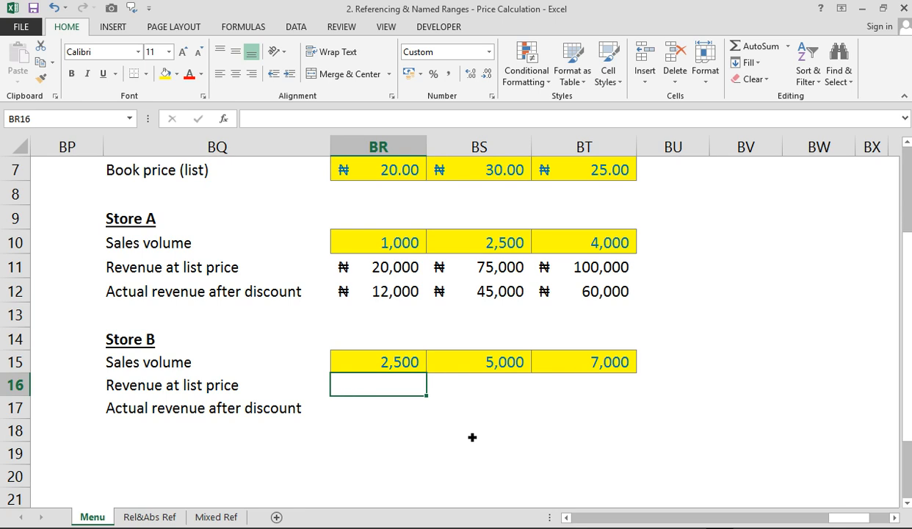
text(=)
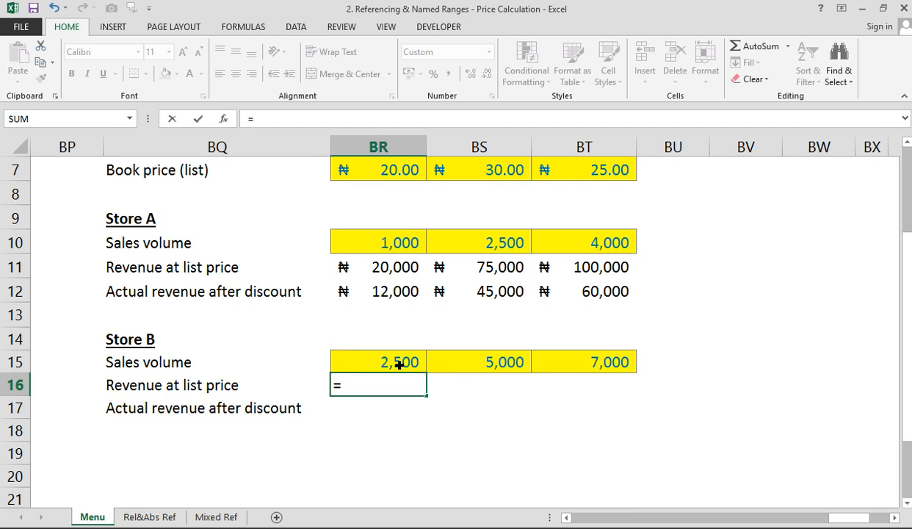
key(Up)
key(Up)
key(Up)
key(Up)
key(Up)
key(Up)
key(Up)
key(Up)
key(Up)
key(Up)
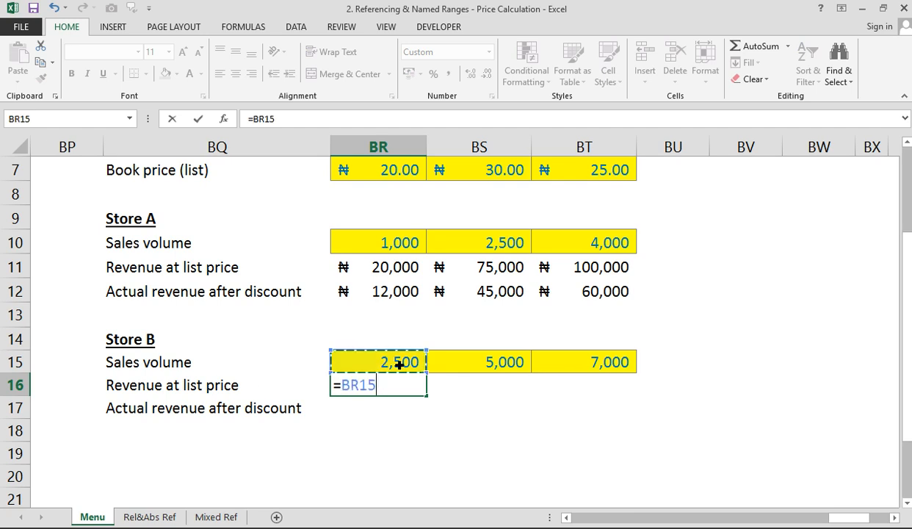
key(Down)
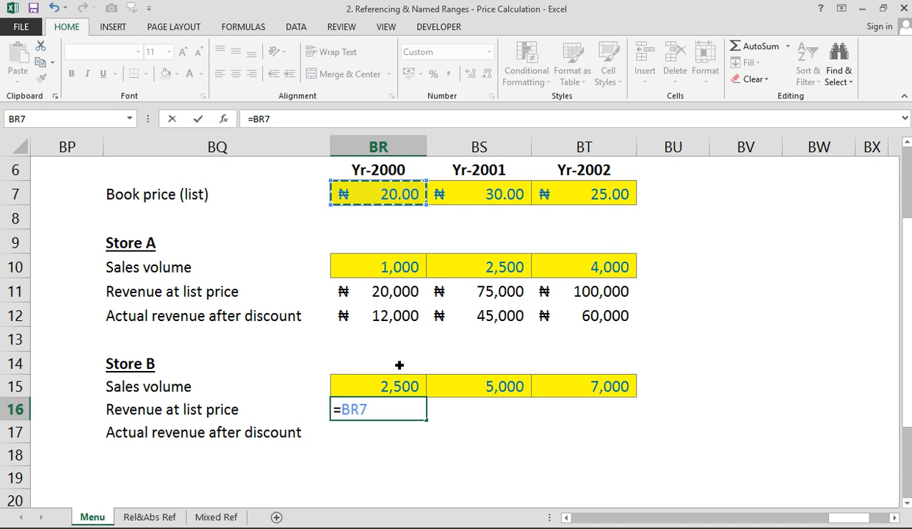
text(*)
key(Up)
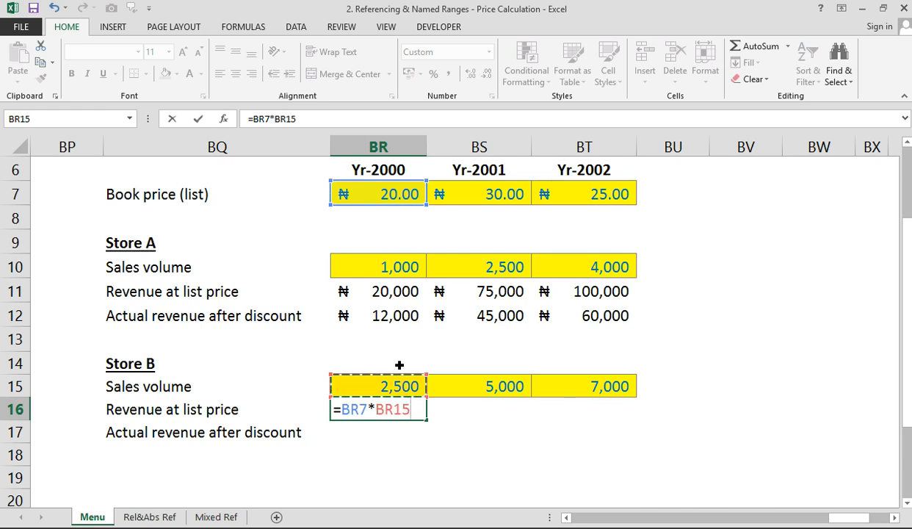
key(ctrl+Return)
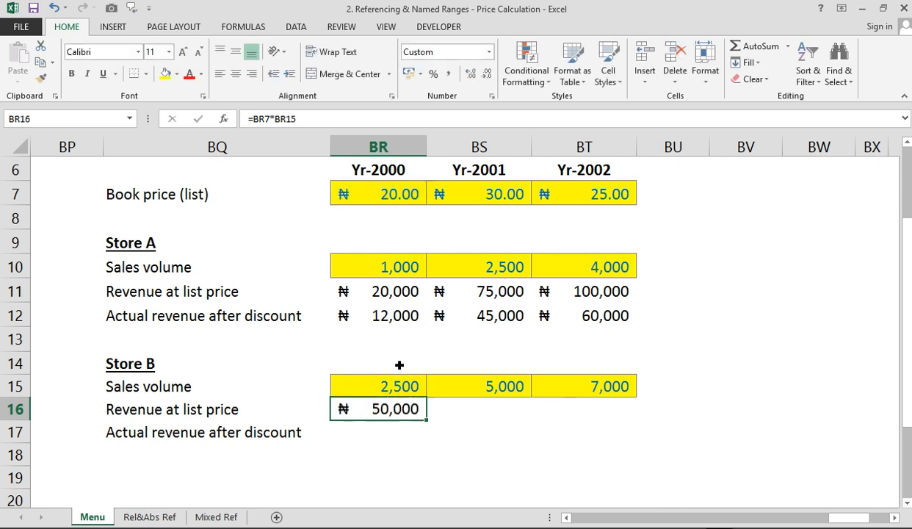
Step: Fill Store B's revenue at list price formula from BR16 across to Yr-2001 and Yr-2002 (BS16:BT16)
key(shift+Right)
key(shift+Right)
key(ctrl+r)
Step: Begin Store B's Yr-2000 actual revenue after discount formula in BR17 with =(1-$BR$4, using an absolute reference to the discount
key(Down)
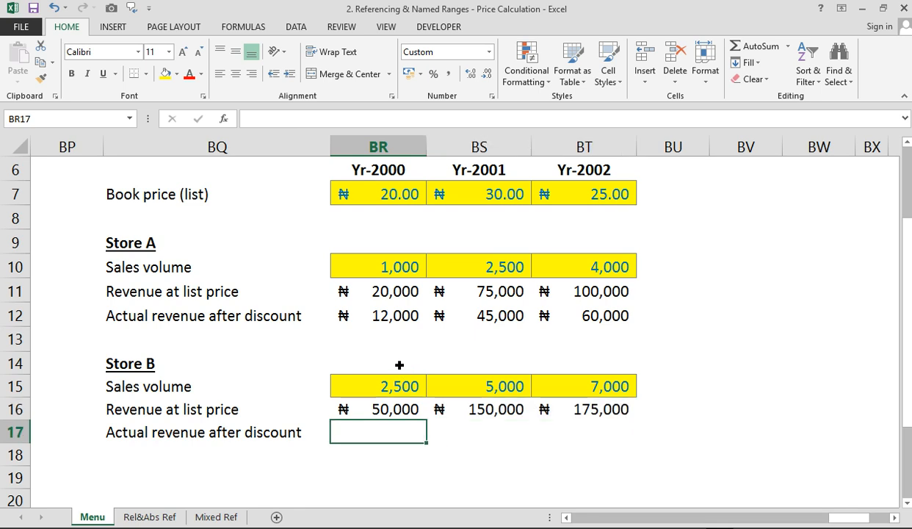
text(=)
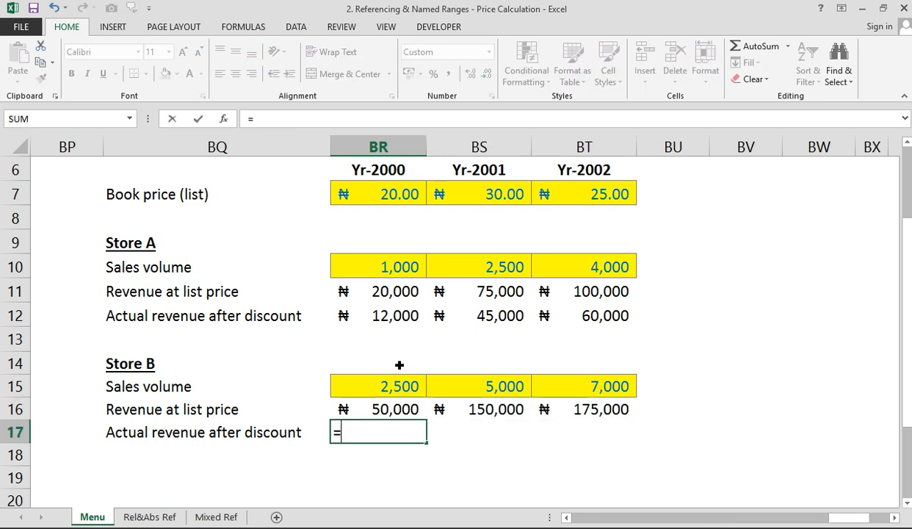
text((1-)
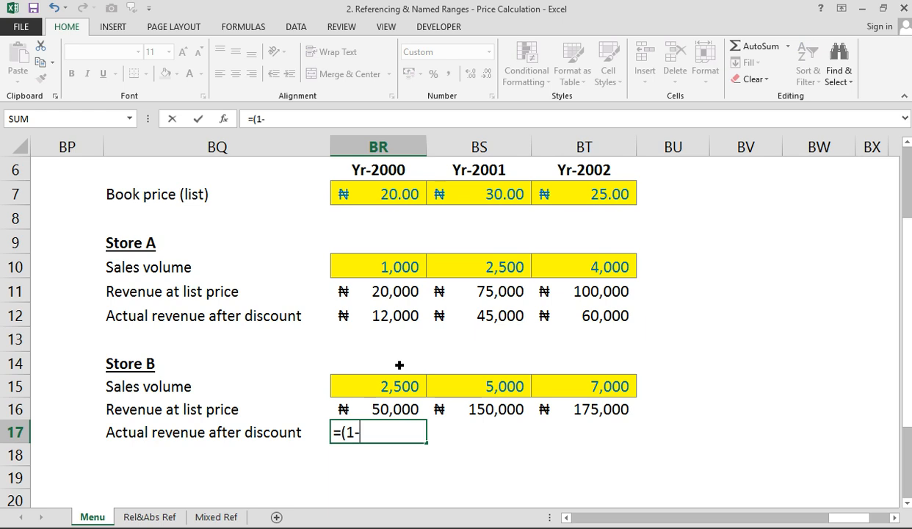
key(Up)
key(Up)
key(Up)
key(Up)
key(Up)
key(Up)
key(Up)
key(Up)
key(Up)
key(Up)
key(Up)
key(Up)
key(Up)
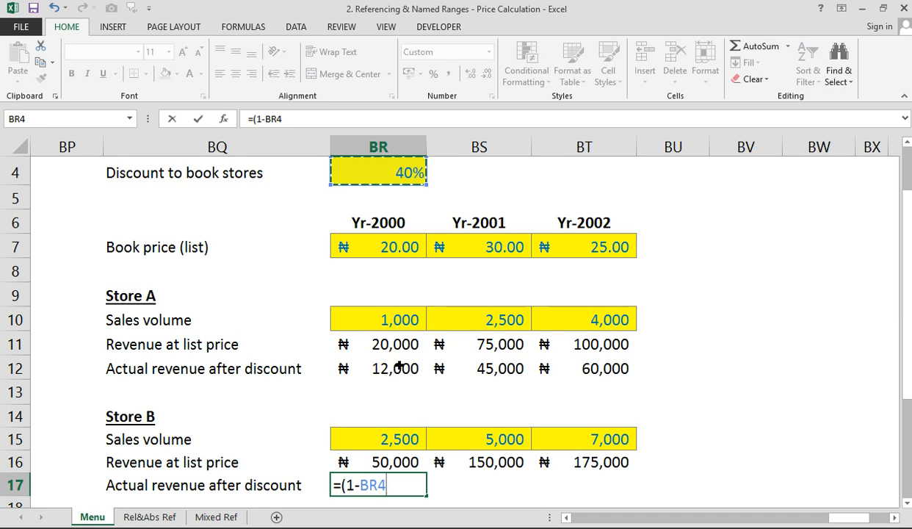
key(F4)
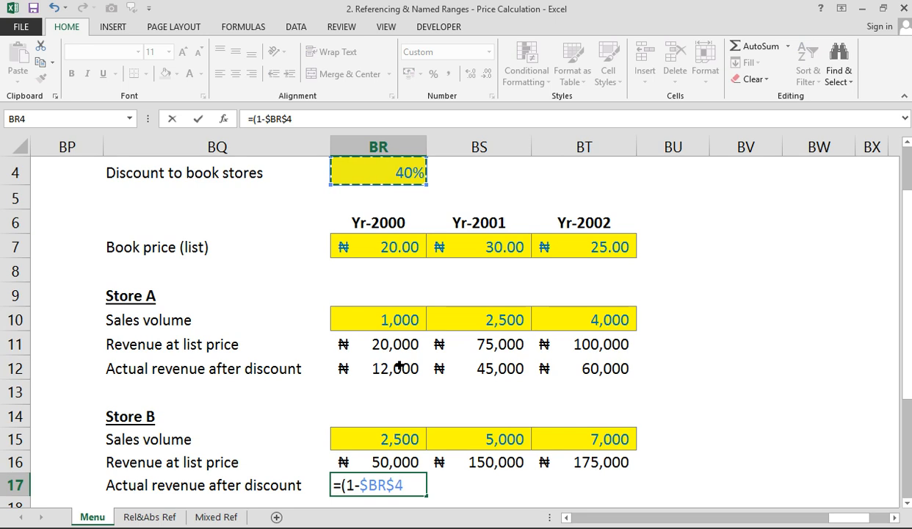
Step: Cycle the discount reference in the BR17 formula through its mixed, relative and absolute forms, ending on $BR$4
key(F4)
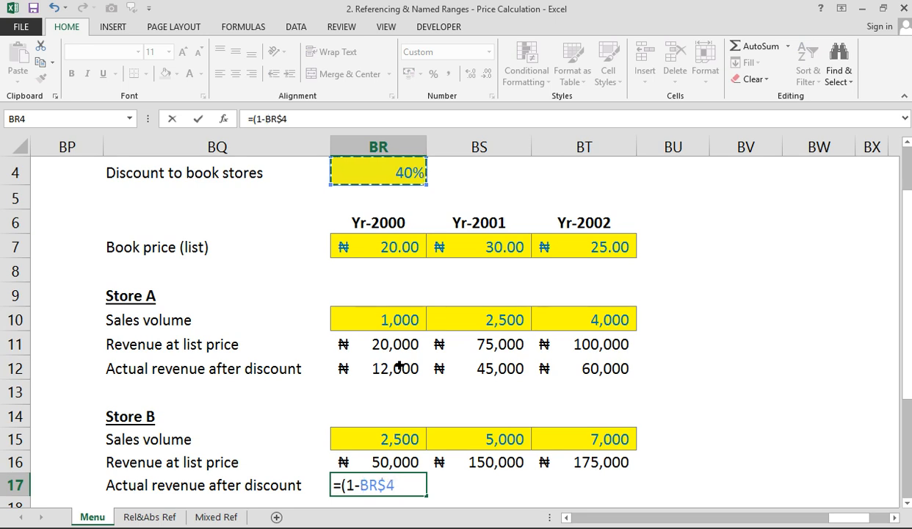
key(F4)
key(F4)
key(F4)
key(F4)
key(F4)
key(F4)
key(F4)
key(F4)
key(F4)
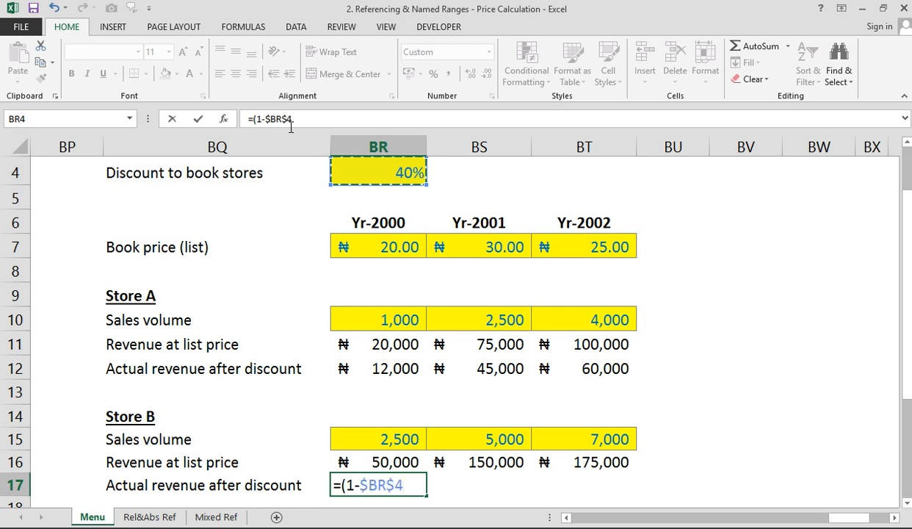
key(F4)
key(F4)
key(F4)
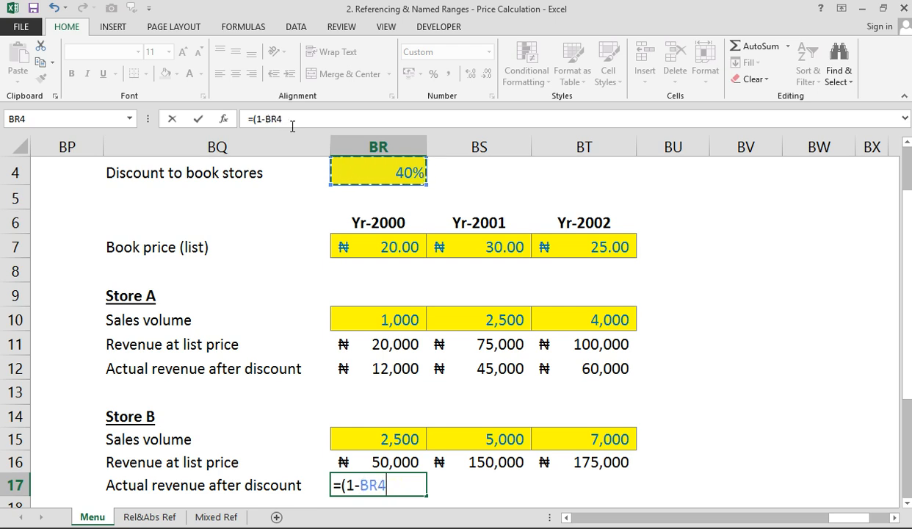
key(F4)
key(F4)
key(F4)
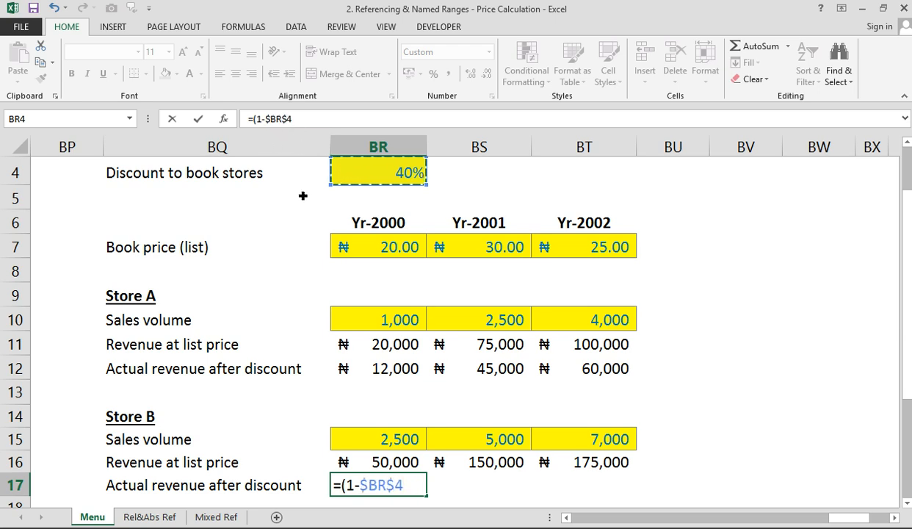
Step: Complete Store B's Yr-2000 actual revenue after discount formula in BR17 as =(1-$BR$4)*BR16
text()*)
key(Up)
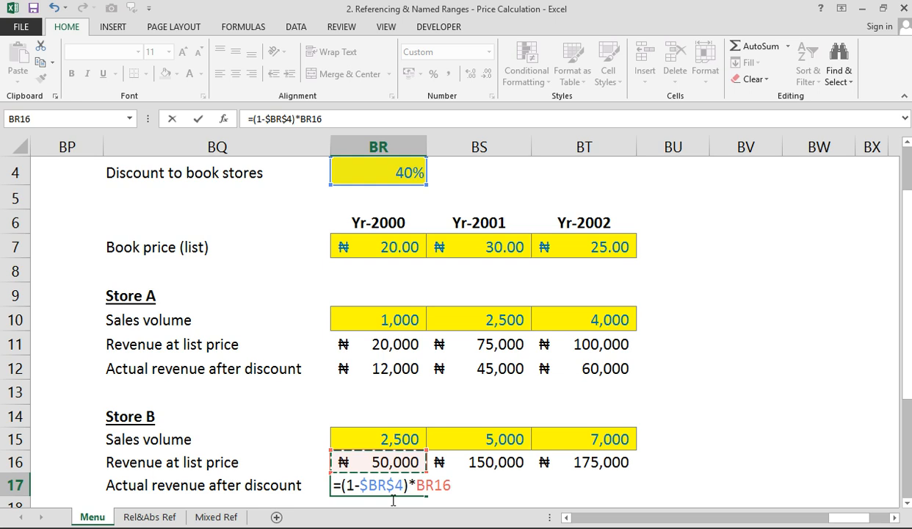
key(ctrl+Return)
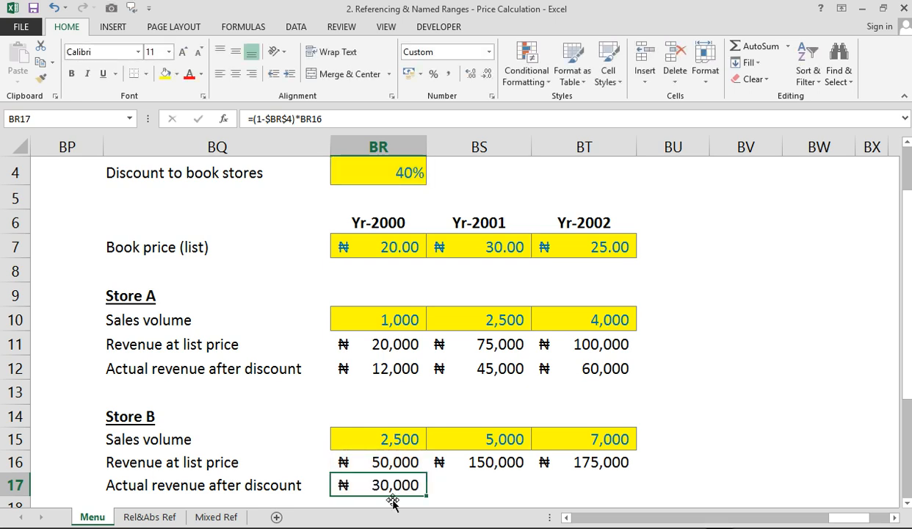
Step: Fill Store B's actual revenue after discount formula from BR17 across to Yr-2001 and Yr-2002 (BS17:BT17)
key(shift+Right)
key(shift+Right)
key(ctrl+r)
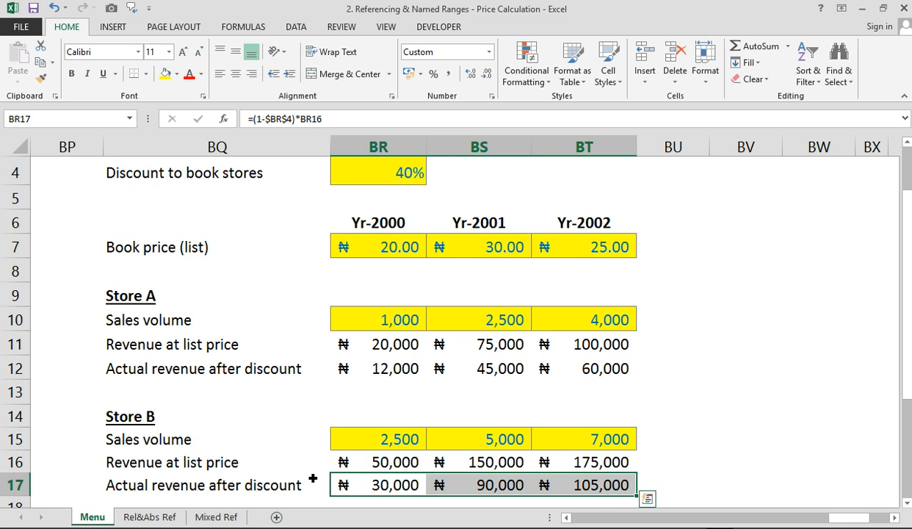
Step: Go to the investment portfolio return table and examine its title, rate of return heading and amount of investment label
click(589, 314)
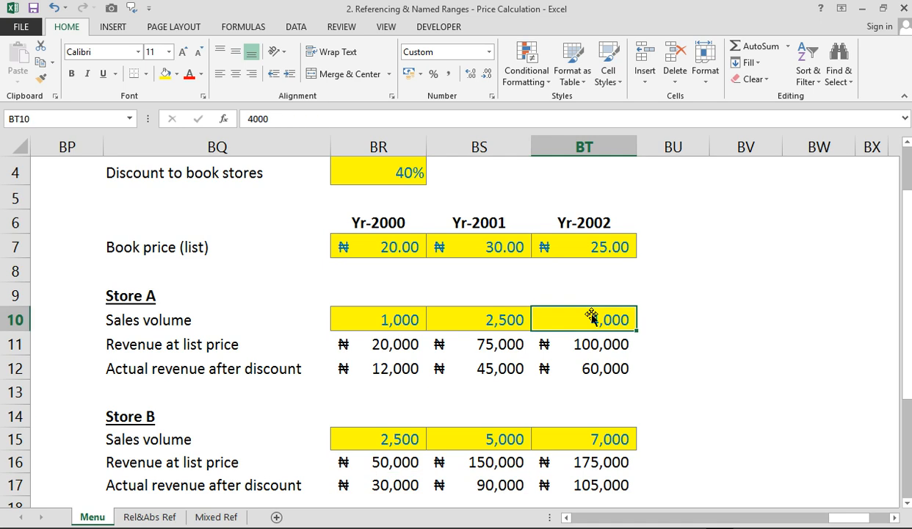
key(alt+Page_Down)
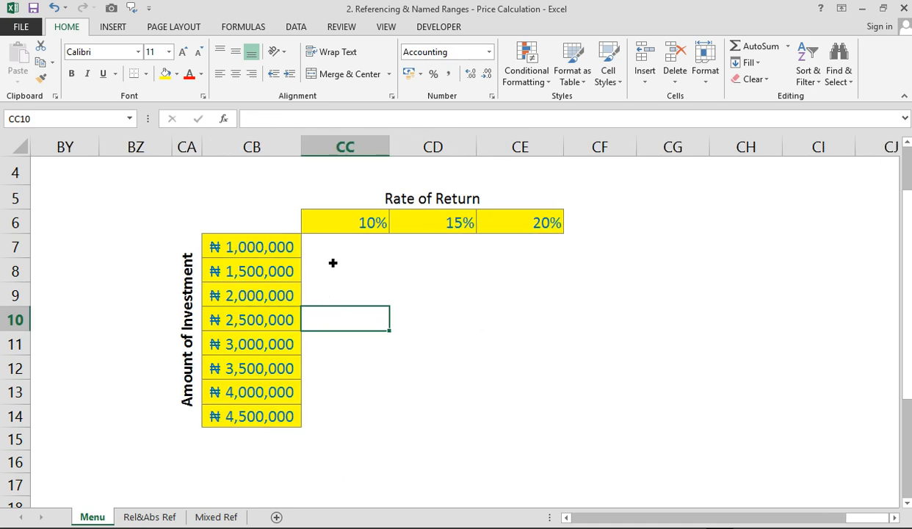
key(Up)
key(Up)
key(Up)
key(Up)
key(Up)
key(Up)
key(Up)
key(Up)
key(Up)
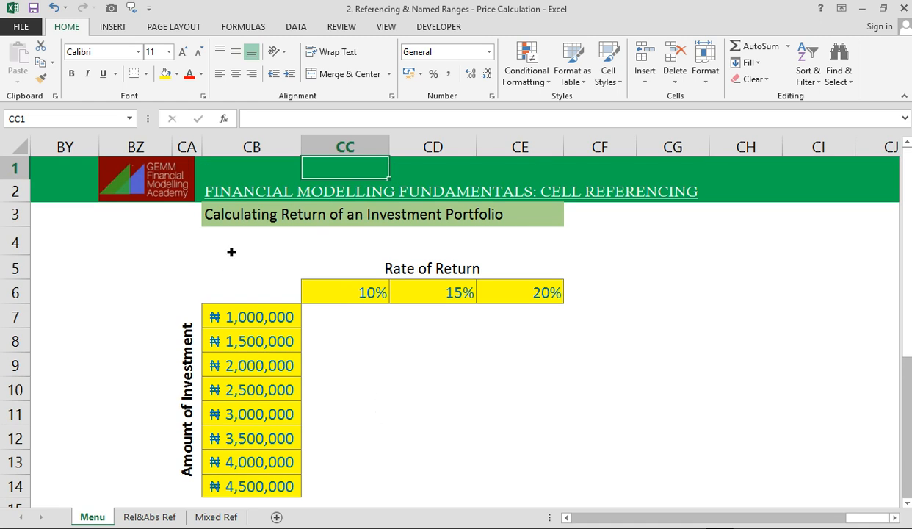
click(298, 224)
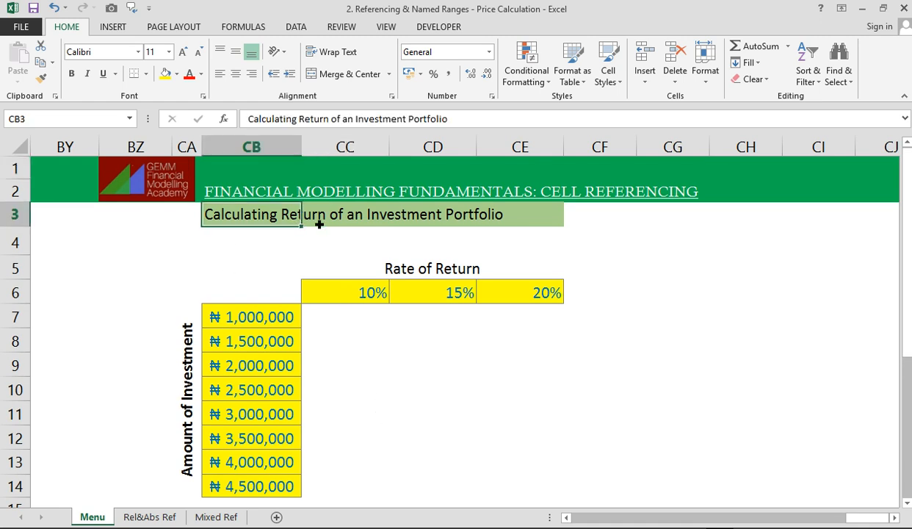
click(399, 268)
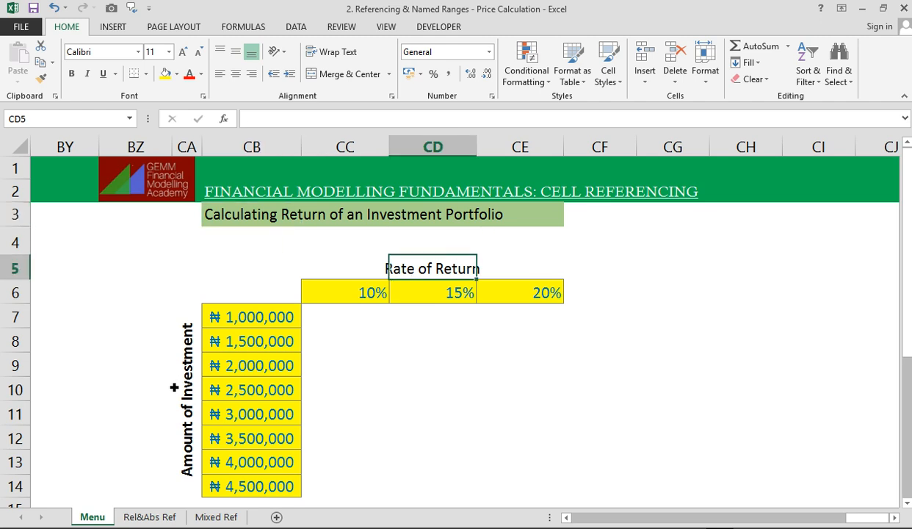
click(194, 417)
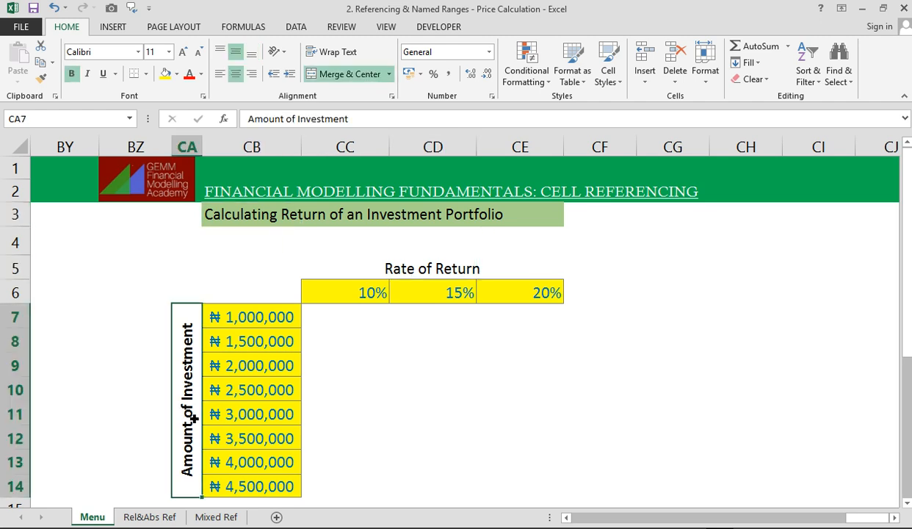
Step: Calculate the return on the first investment amount at the 10% rate in CC7 as =CC$6*$CB7, using mixed references
click(356, 325)
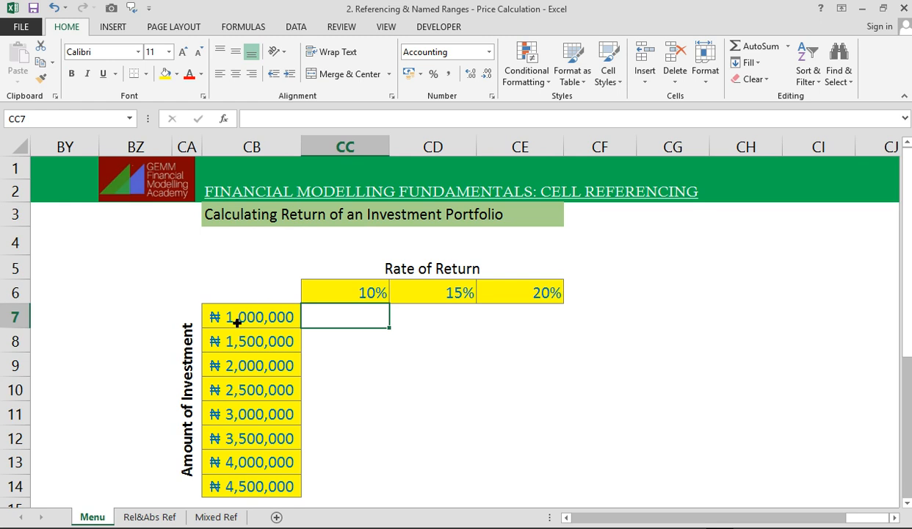
text(=)
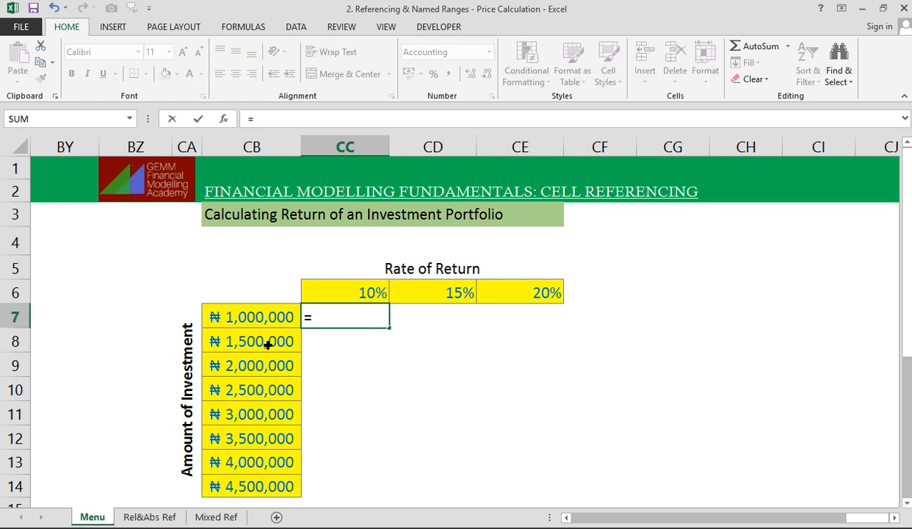
key(Up)
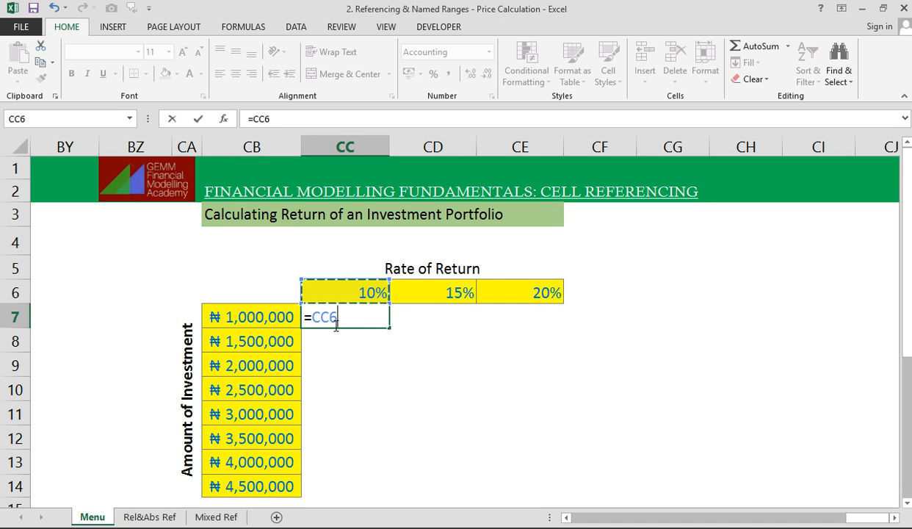
key(F4)
text(*)
key(Left)
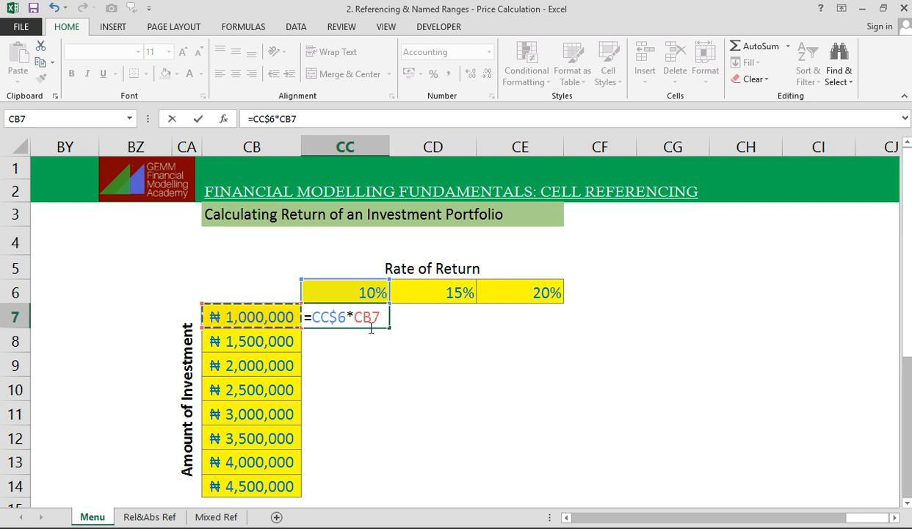
key(F4)
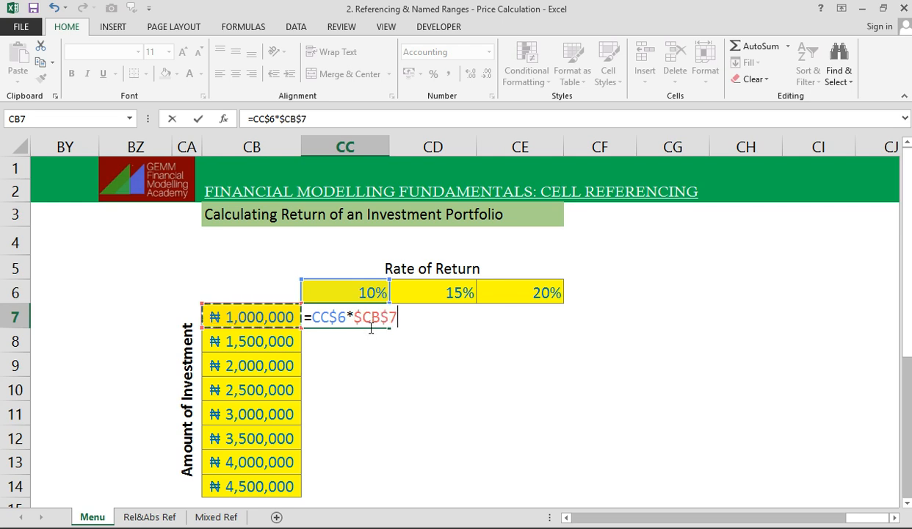
key(F4)
key(F4)
key(ctrl+Return)
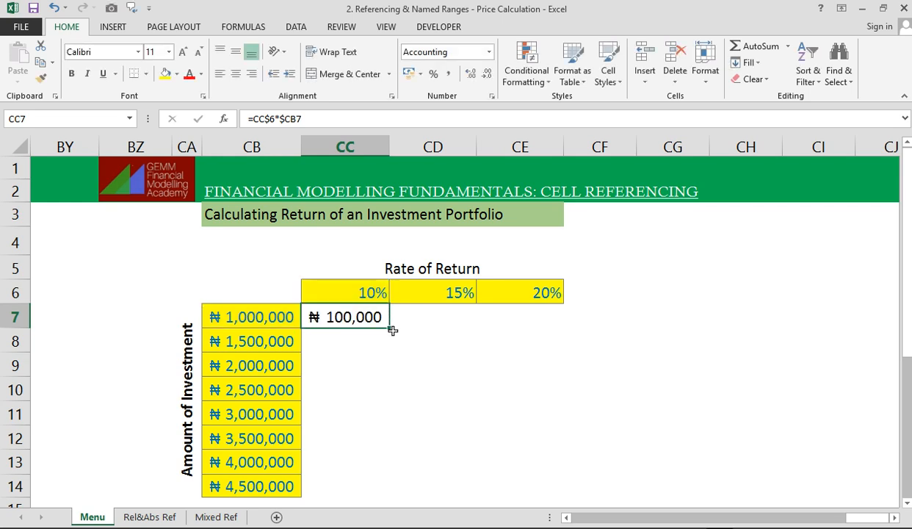
Step: Fill the return formula from CC7 across to CE7 and down to row 14
drag(392, 331, 543, 339)
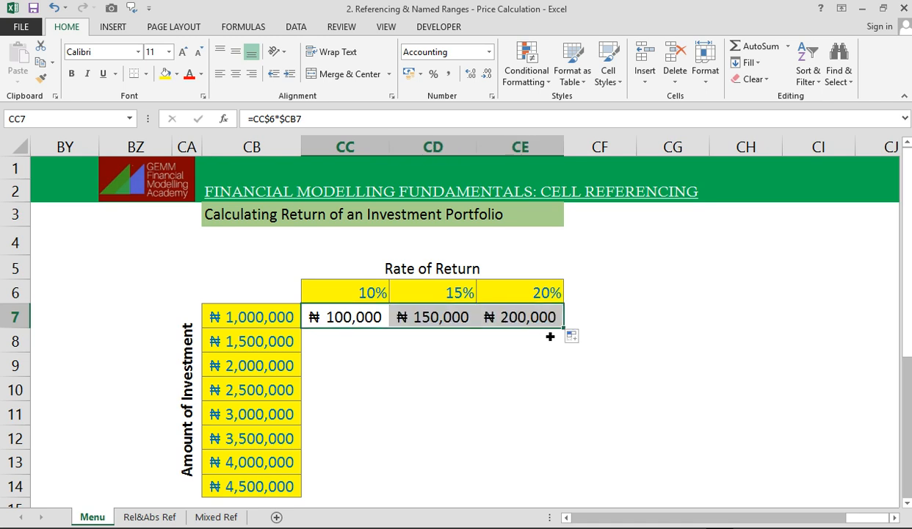
drag(570, 334, 594, 493)
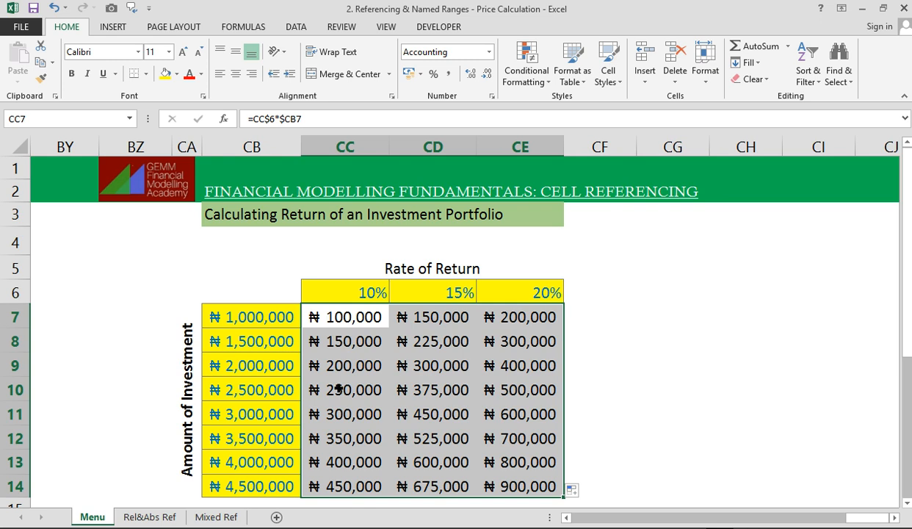
Step: Clear the copied return formulas from CC8:CE14 and CD7:CE7, keeping only the one in CC7
drag(381, 348, 549, 493)
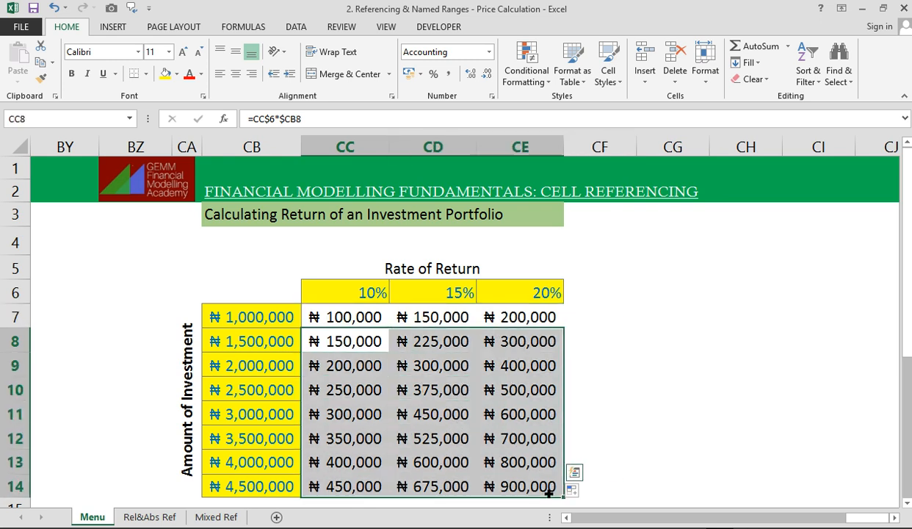
key(Delete)
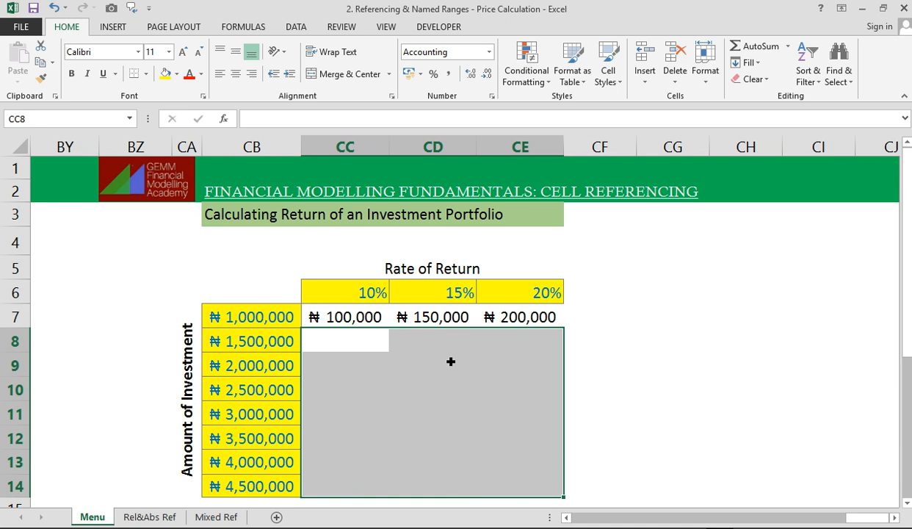
drag(456, 314, 540, 314)
key(Delete)
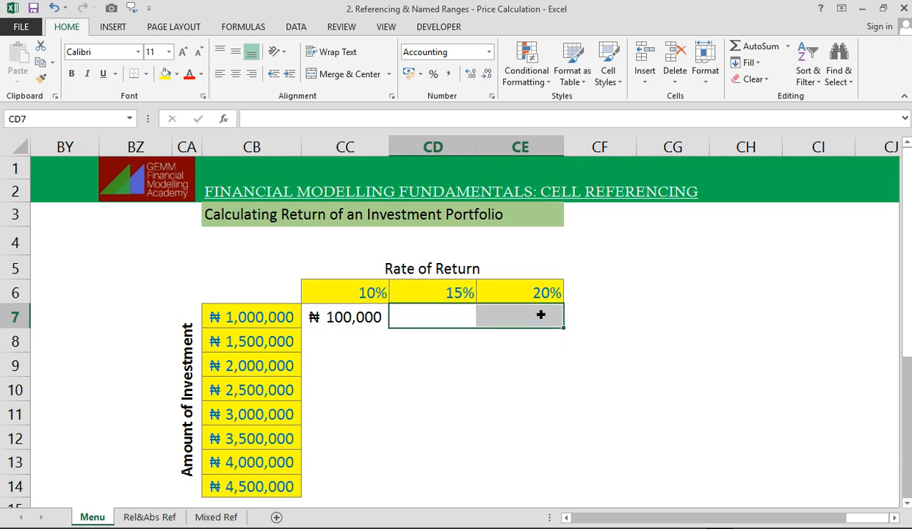
Step: Enter the CC7 formula =CC$6*$CB7 into the whole range CC7:CE14 at once and check the references in CE9
click(356, 321)
drag(356, 321, 557, 493)
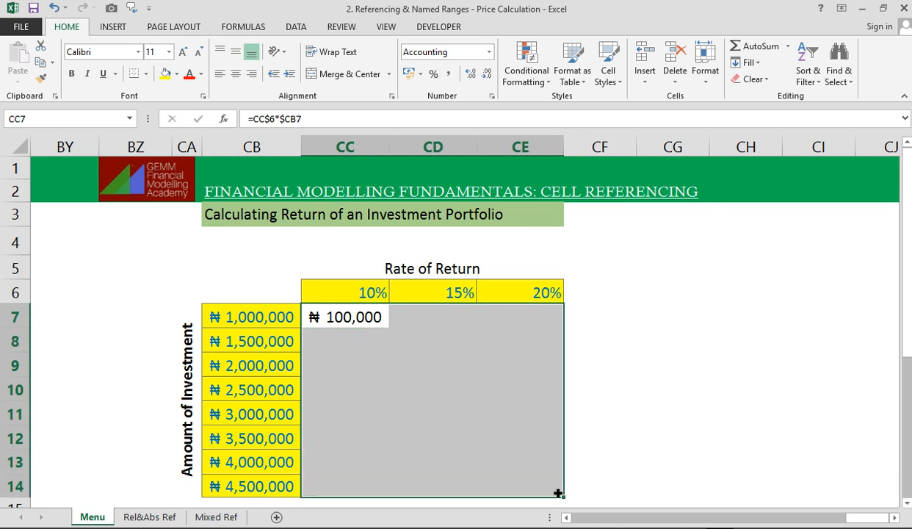
double_click(355, 317)
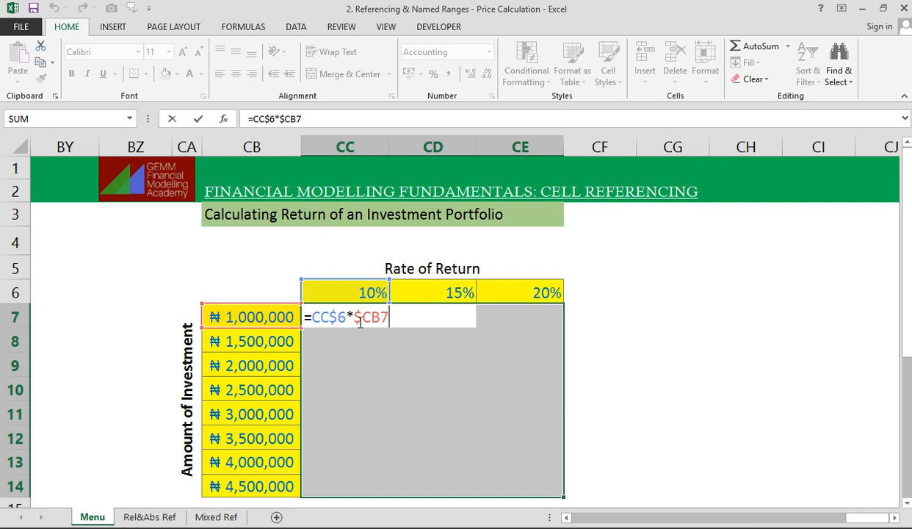
key(ctrl+Return)
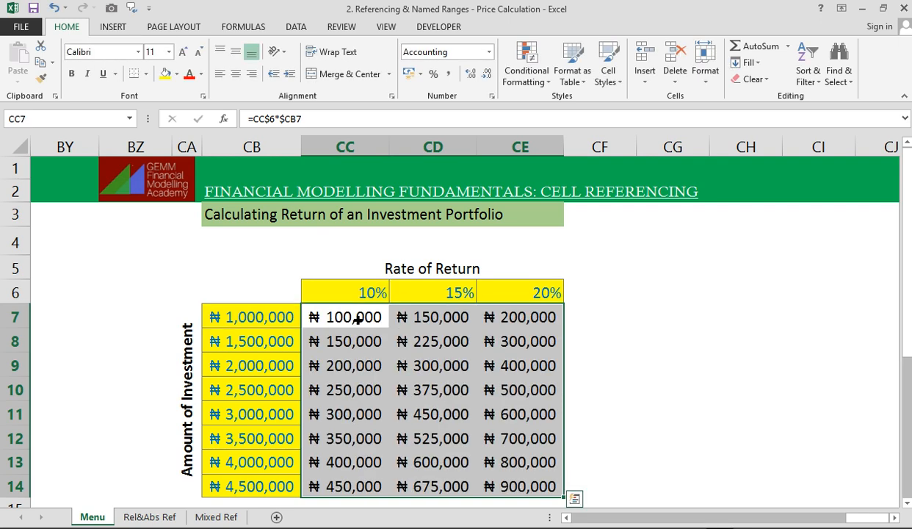
click(505, 371)
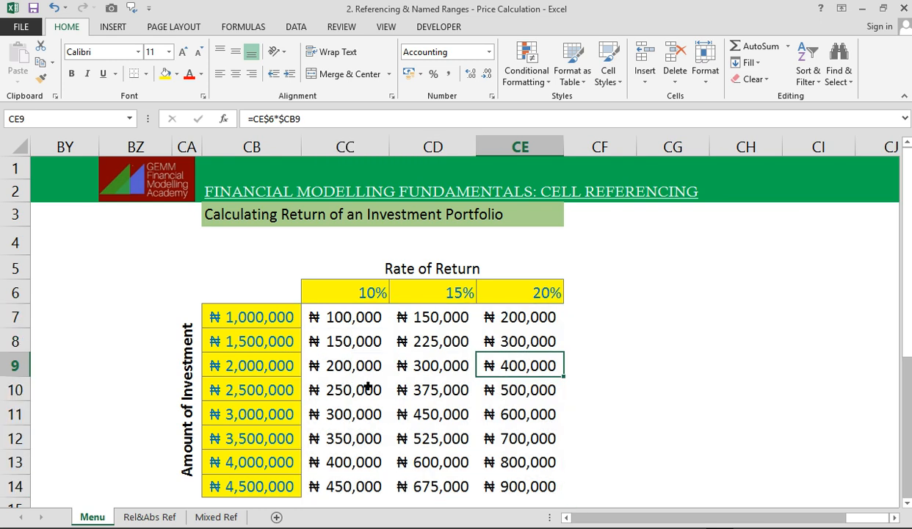